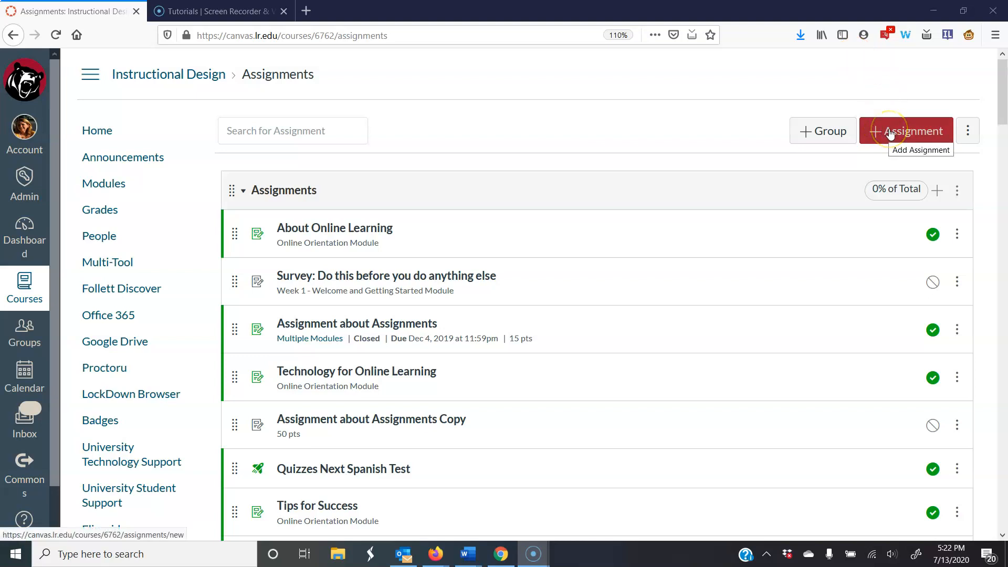
- Create a new assignment named "GoReact Assignment" with "Instructions" as its description text
{"action": "left_click", "coordinate": [889, 133]}
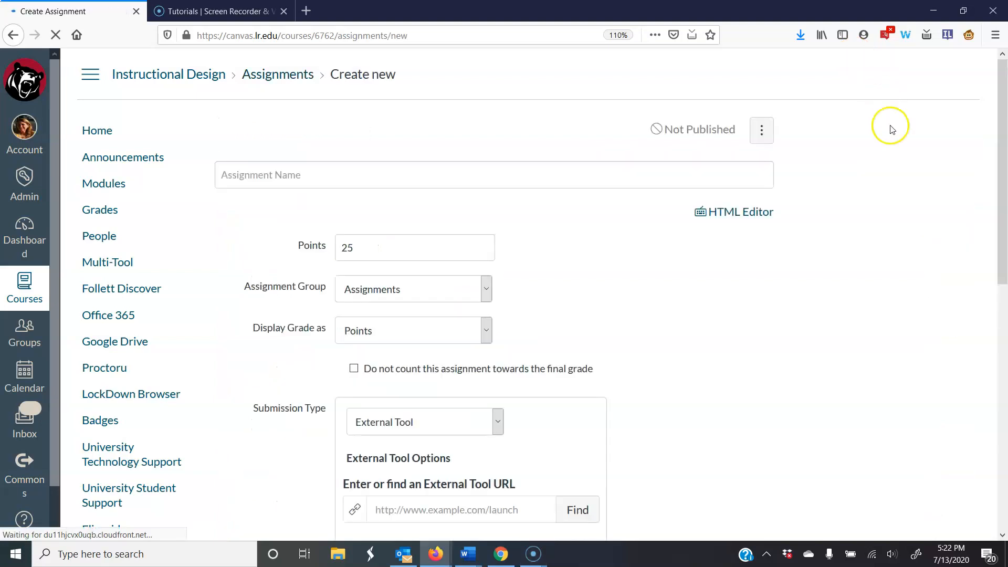
{"action": "left_click", "coordinate": [322, 174]}
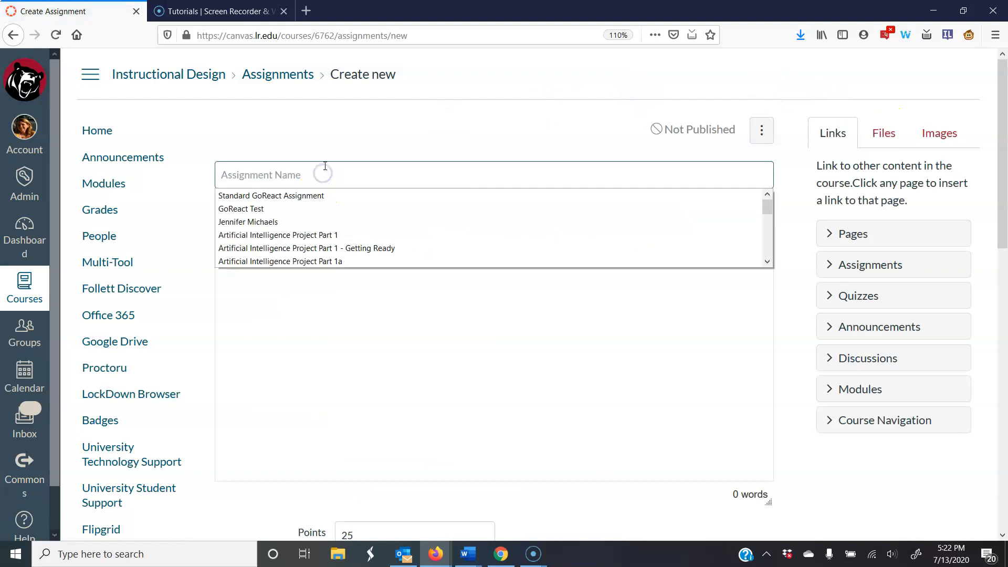
{"action": "type", "text": "GoReact Assignment"}
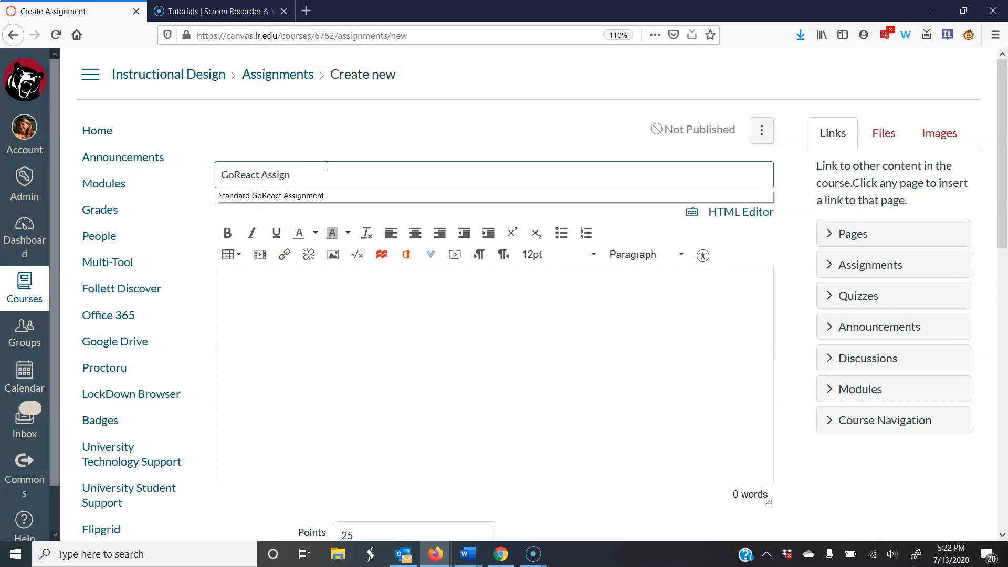
{"action": "left_click", "coordinate": [350, 333]}
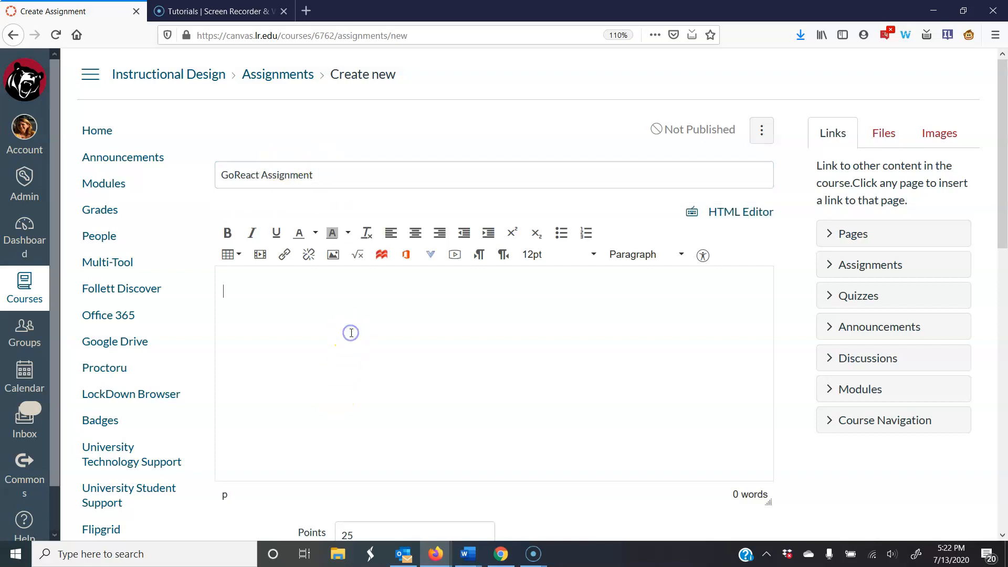
{"action": "type", "text": "Instructions"}
- Set the submission type to External Tool and choose GoReact as the assignment's external tool
{"action": "scroll", "coordinate": [416, 383], "scroll_direction": "down", "scroll_amount": 7}
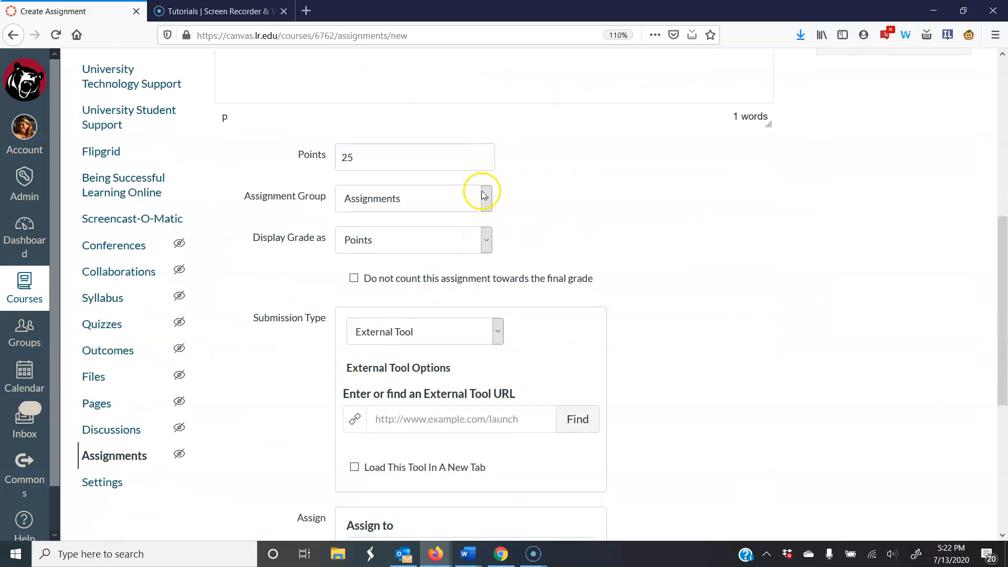
{"action": "left_click", "coordinate": [493, 331]}
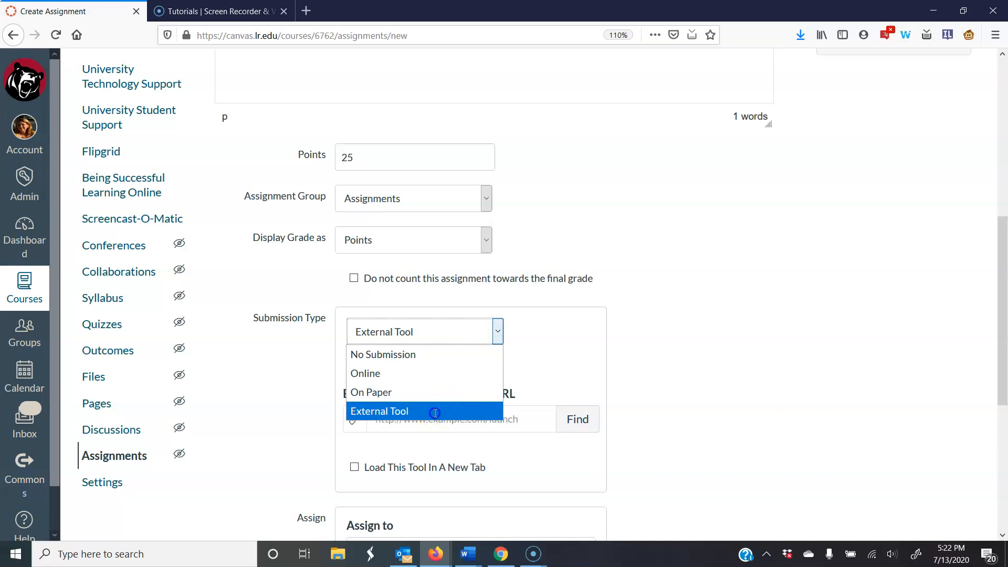
{"action": "left_click", "coordinate": [436, 411]}
{"action": "left_click", "coordinate": [572, 418]}
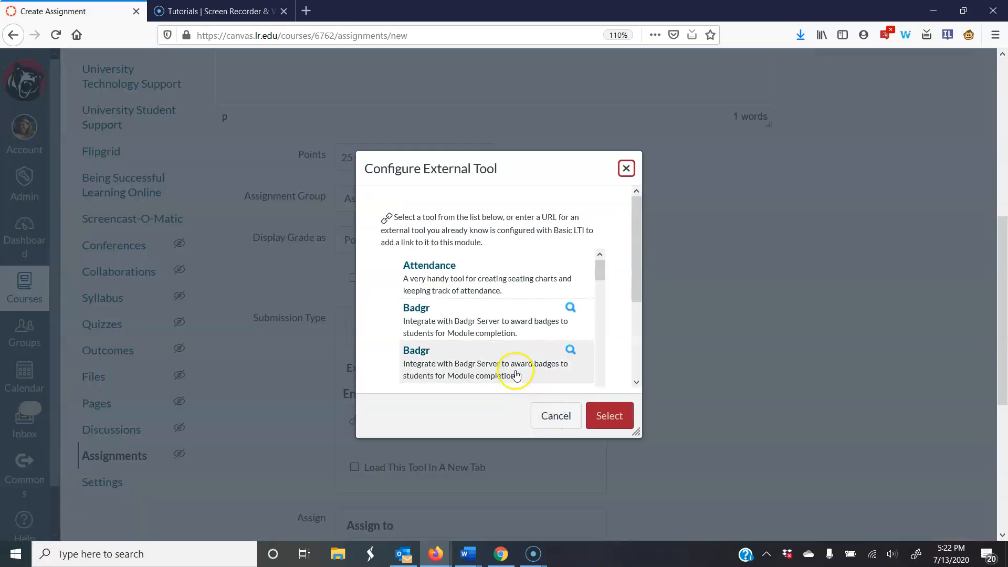
{"action": "scroll", "coordinate": [509, 367], "scroll_direction": "down", "scroll_amount": 3}
{"action": "scroll", "coordinate": [501, 352], "scroll_direction": "down", "scroll_amount": 8}
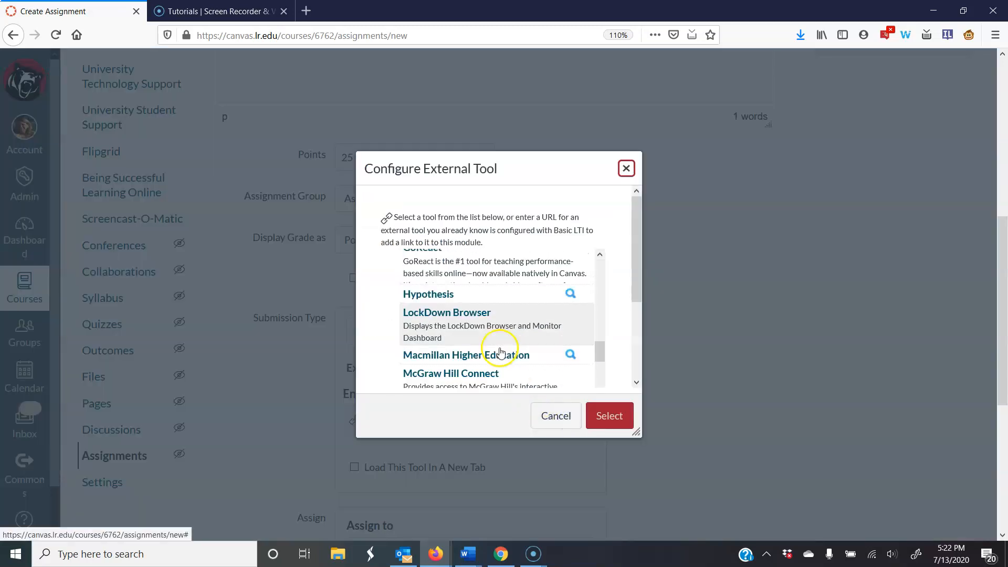
{"action": "scroll", "coordinate": [494, 335], "scroll_direction": "up", "scroll_amount": 3}
{"action": "left_click", "coordinate": [477, 302]}
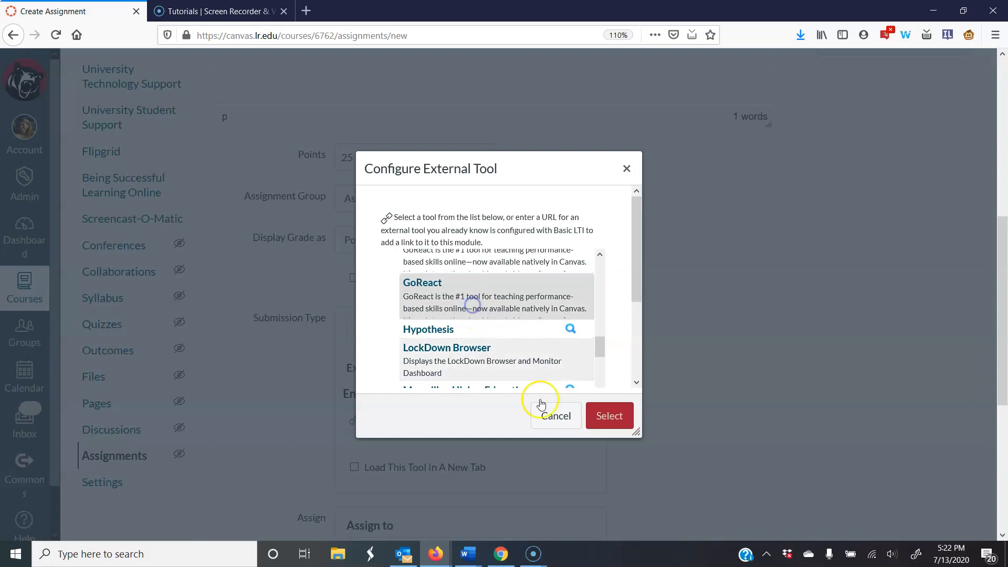
{"action": "left_click", "coordinate": [608, 414]}
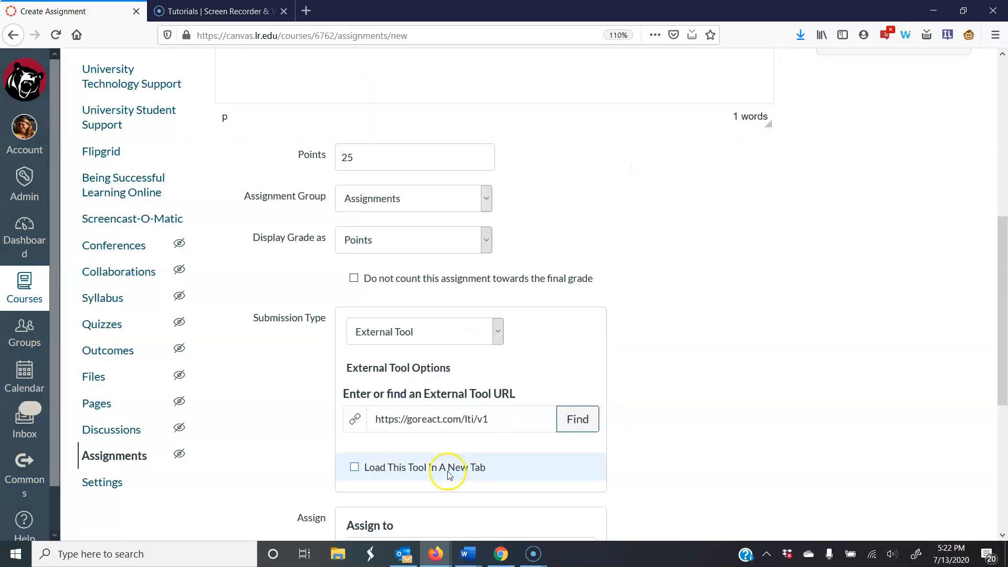
- Set the external tool to load in a new tab and save the assignment without publishing it
{"action": "left_click", "coordinate": [354, 467]}
{"action": "scroll", "coordinate": [557, 421], "scroll_direction": "down", "scroll_amount": 5}
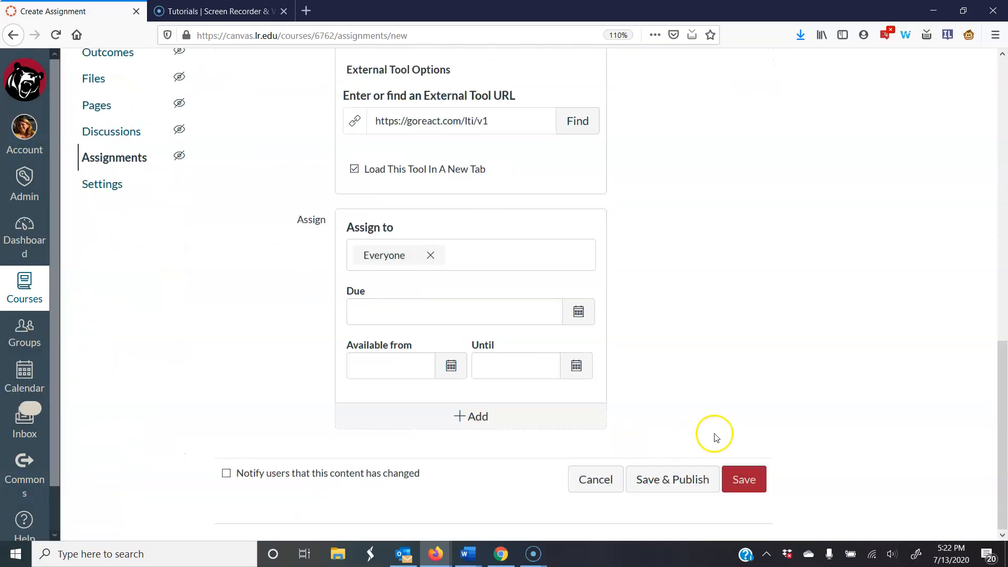
{"action": "left_click", "coordinate": [744, 481]}
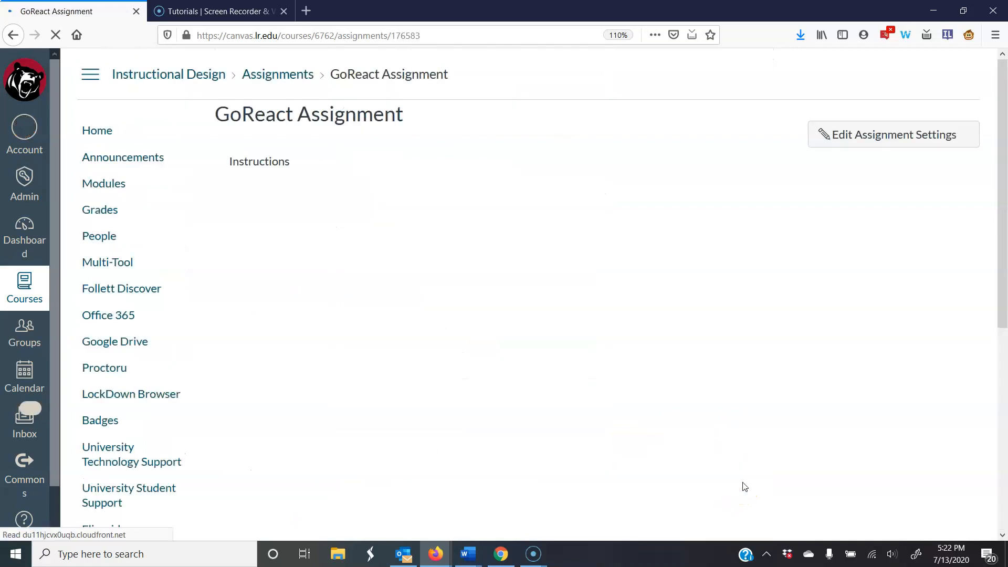
- Launch GoReact from the saved assignment, create a new Standard assignment and set its grading to Instructor Rubric
{"action": "left_click", "coordinate": [293, 231]}
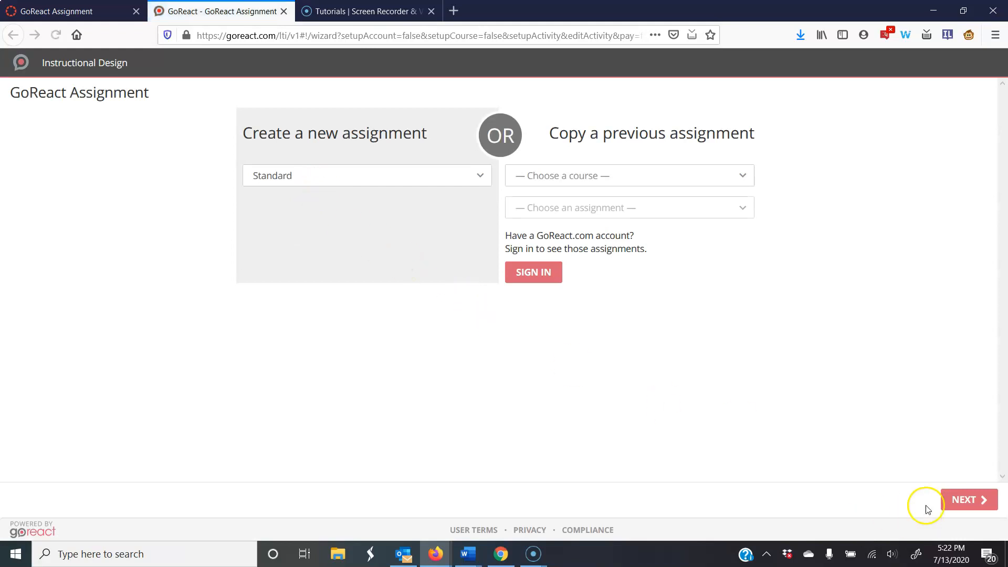
{"action": "left_click", "coordinate": [975, 500]}
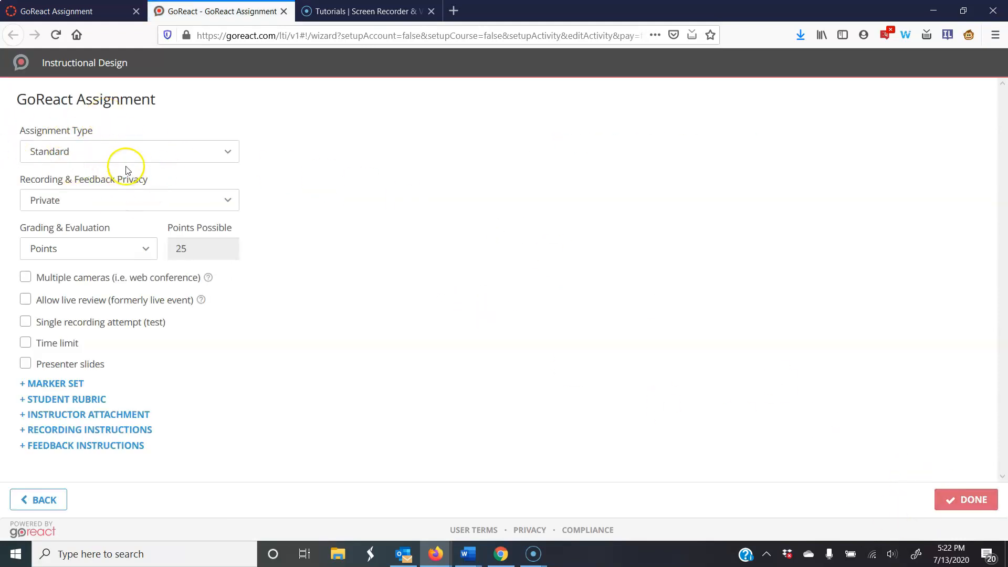
{"action": "left_click", "coordinate": [106, 247]}
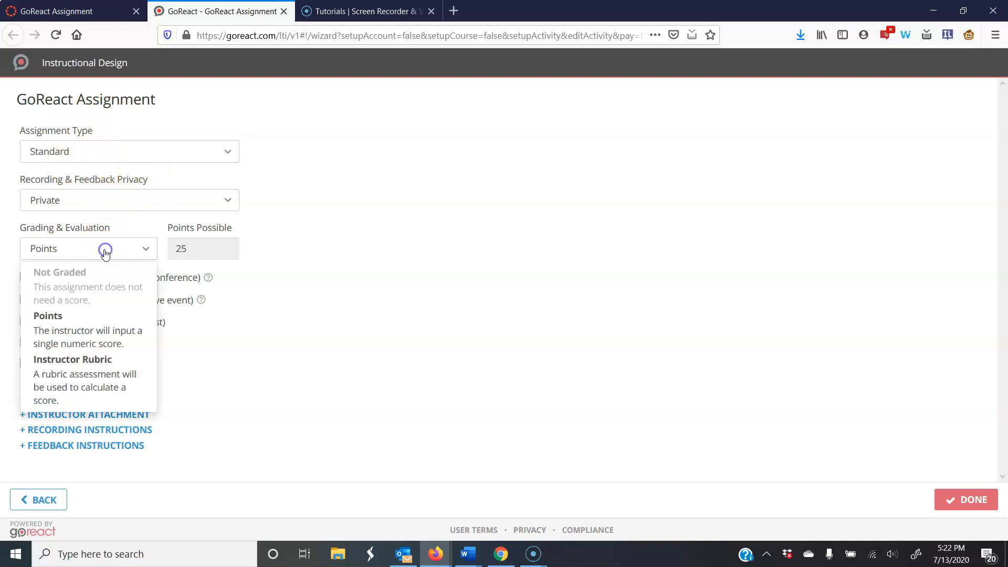
{"action": "left_click", "coordinate": [69, 377]}
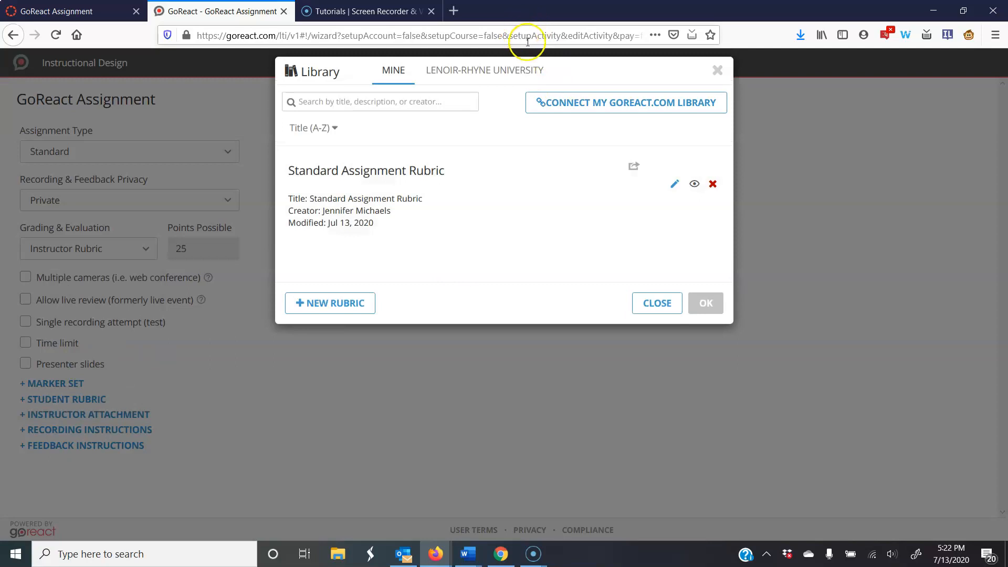
- Start a new rubric containing one category and title it "Presentation Rubric"
{"action": "left_click", "coordinate": [317, 305]}
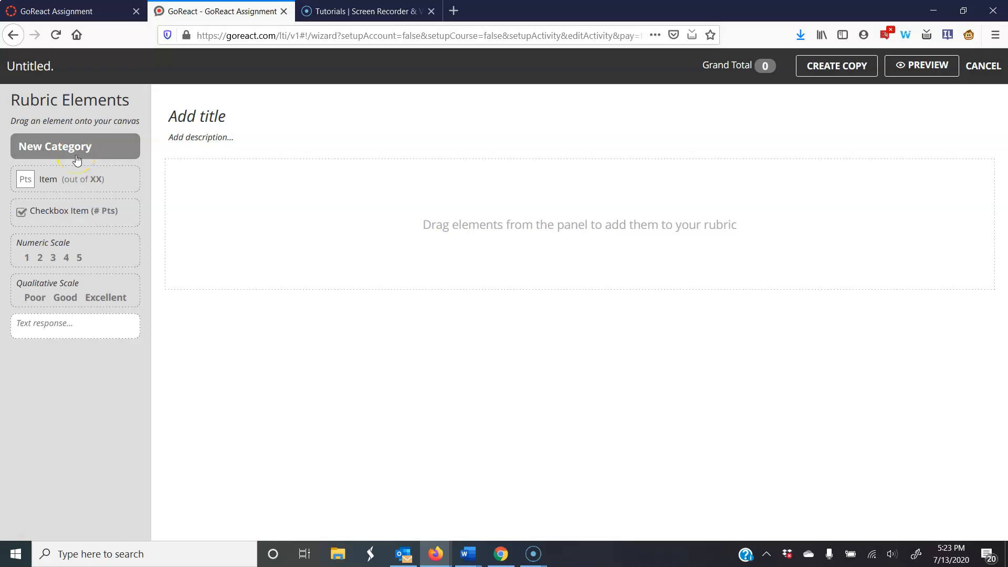
{"action": "left_click_drag", "start_coordinate": [71, 150], "coordinate": [231, 165]}
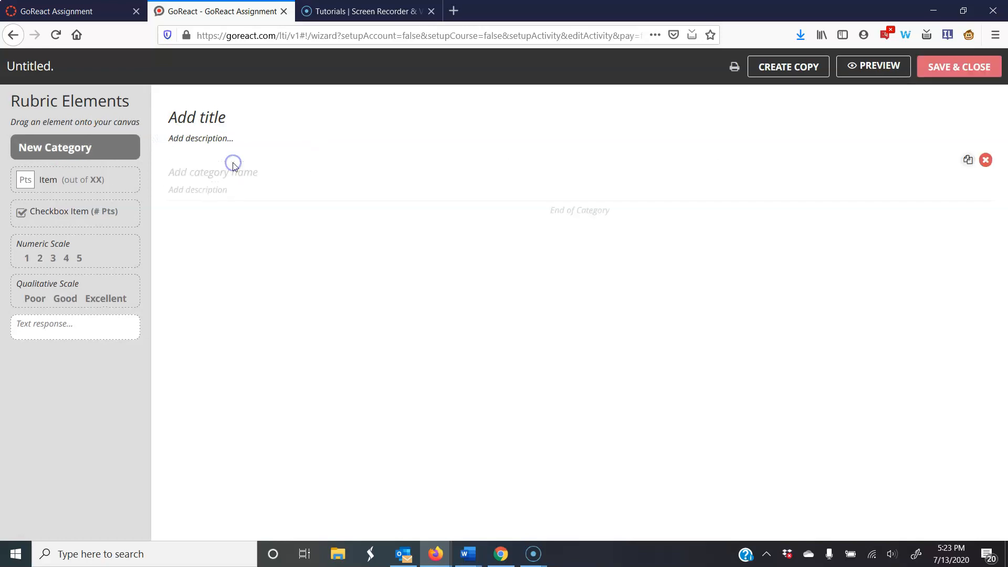
{"action": "left_click", "coordinate": [199, 116]}
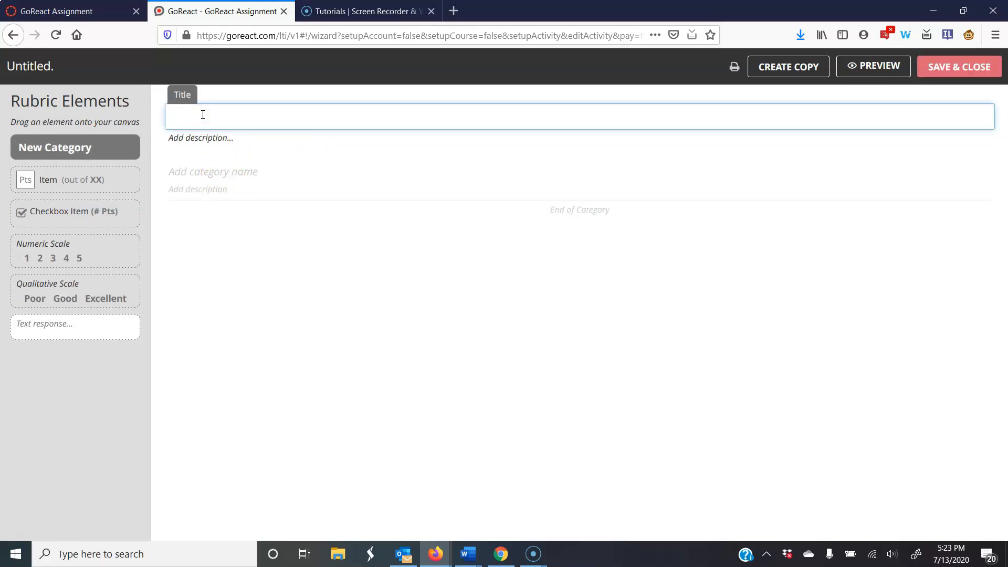
{"action": "type", "text": "Presentation Rubric"}
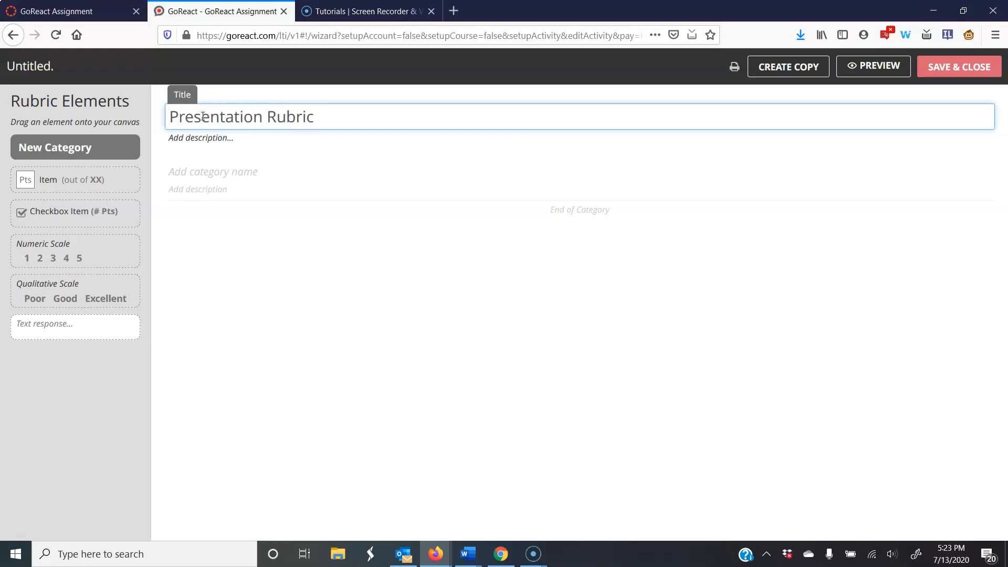
- Name the rubric's category "Presentation Style"
{"action": "left_click", "coordinate": [208, 171]}
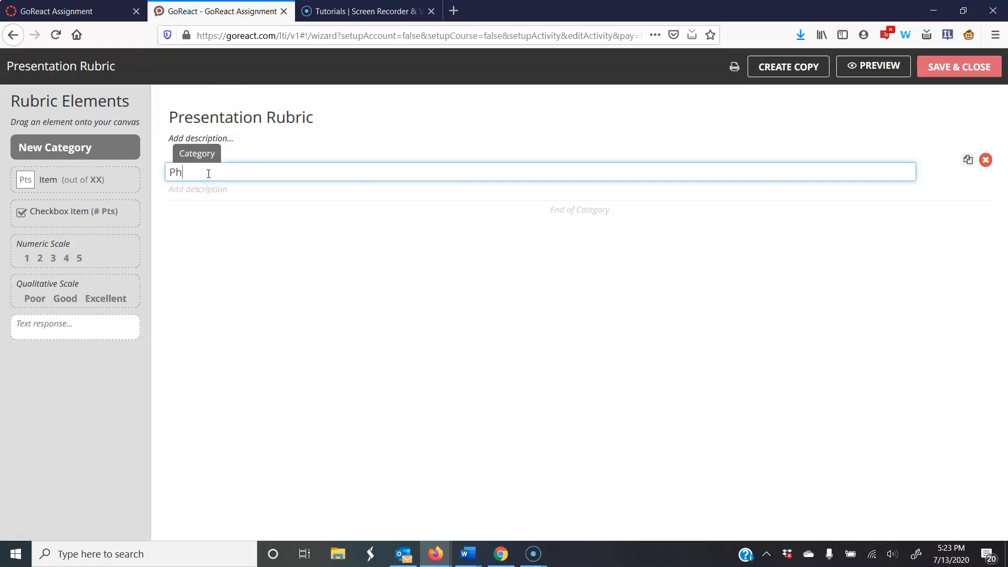
{"action": "type", "text": "Physical"}
{"action": "key", "text": "BackSpace"}
{"action": "key", "text": "BackSpace"}
{"action": "key", "text": "BackSpace"}
{"action": "key", "text": "BackSpace"}
{"action": "key", "text": "BackSpace"}
{"action": "key", "text": "BackSpace"}
{"action": "key", "text": "BackSpace"}
{"action": "type", "text": "resentation Sytl"}
{"action": "key", "text": "BackSpace"}
{"action": "type", "text": "le"}
{"action": "key", "text": "BackSpace"}
{"action": "type", "text": "y"}
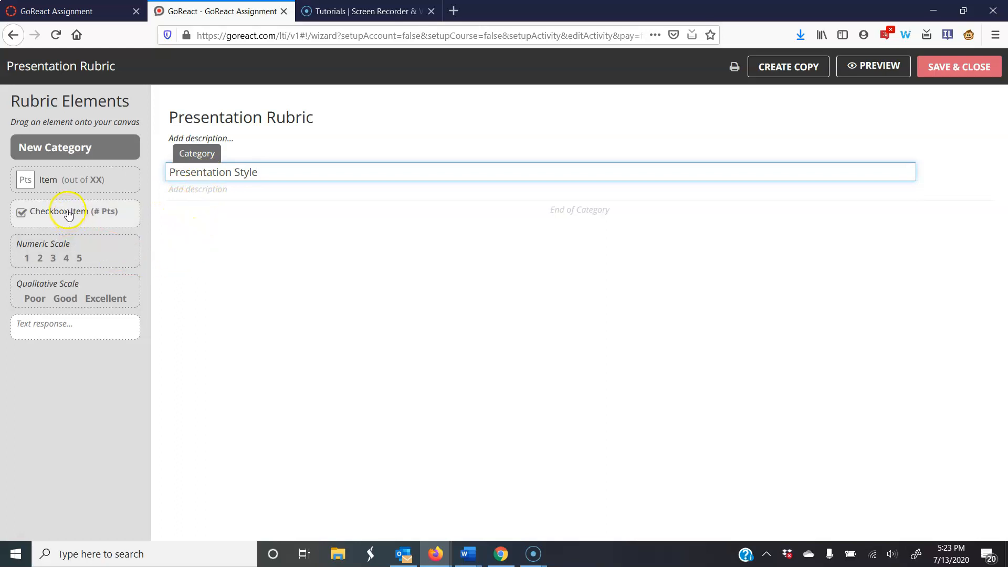
- Add a 5-point checkbox item labelled "Eye Contact" to the category, described as "Presenter makes good eye contact with the camera"
{"action": "left_click_drag", "start_coordinate": [69, 213], "coordinate": [243, 214]}
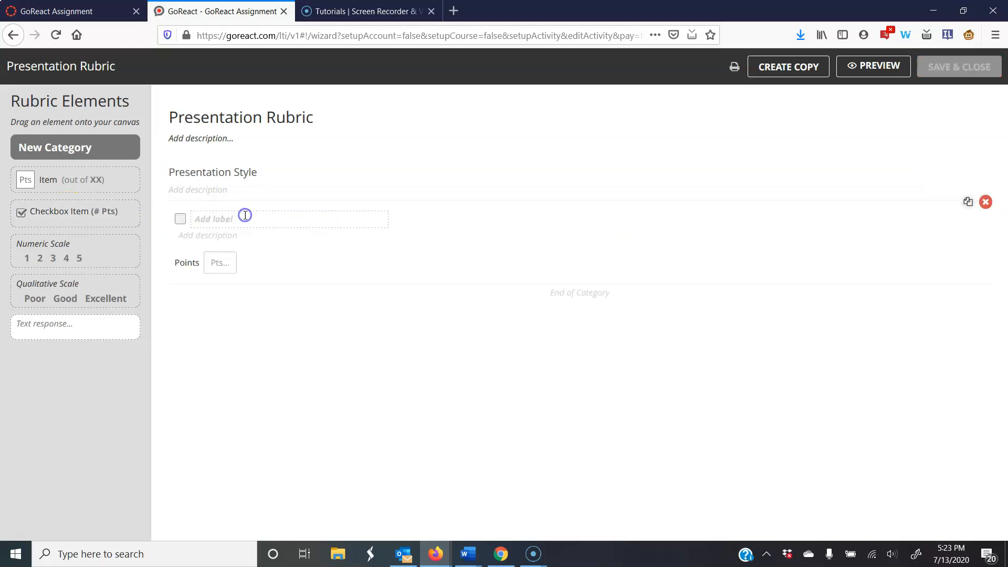
{"action": "left_click", "coordinate": [210, 190]}
{"action": "left_click", "coordinate": [202, 219]}
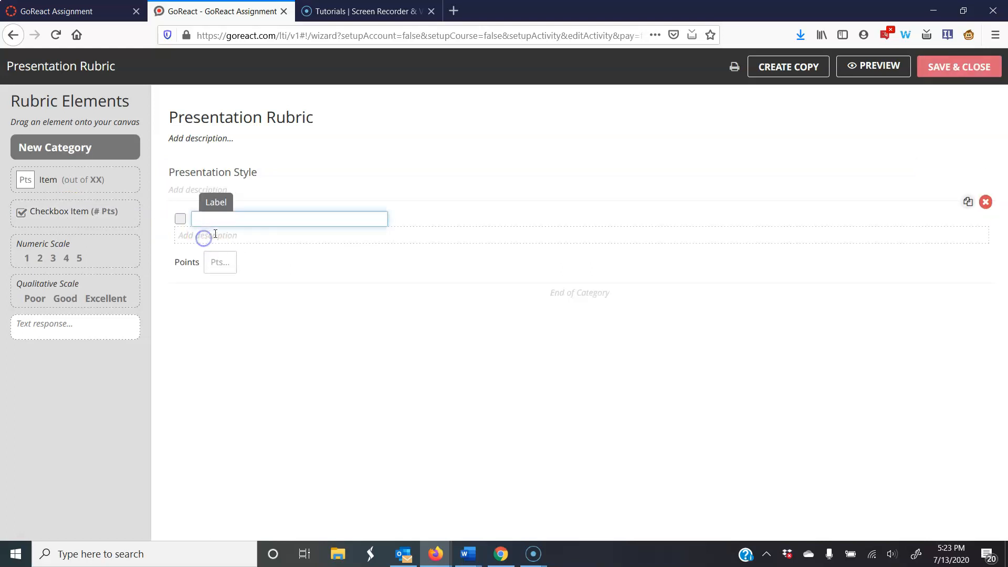
{"action": "type", "text": "Eye Contact"}
{"action": "key", "text": "Tab"}
{"action": "type", "text": "Presen"}
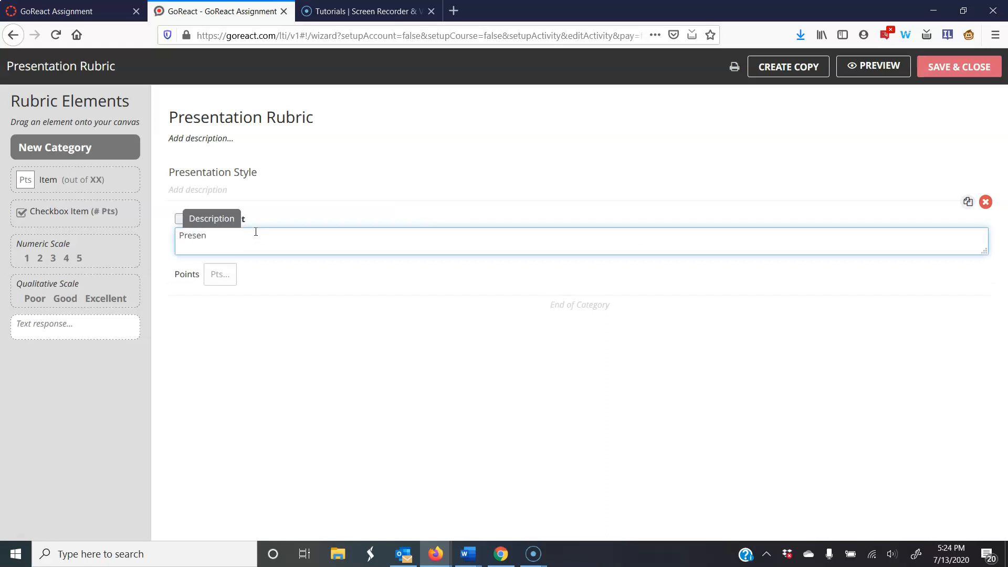
{"action": "type", "text": "ter makes good eye contact with the camera"}
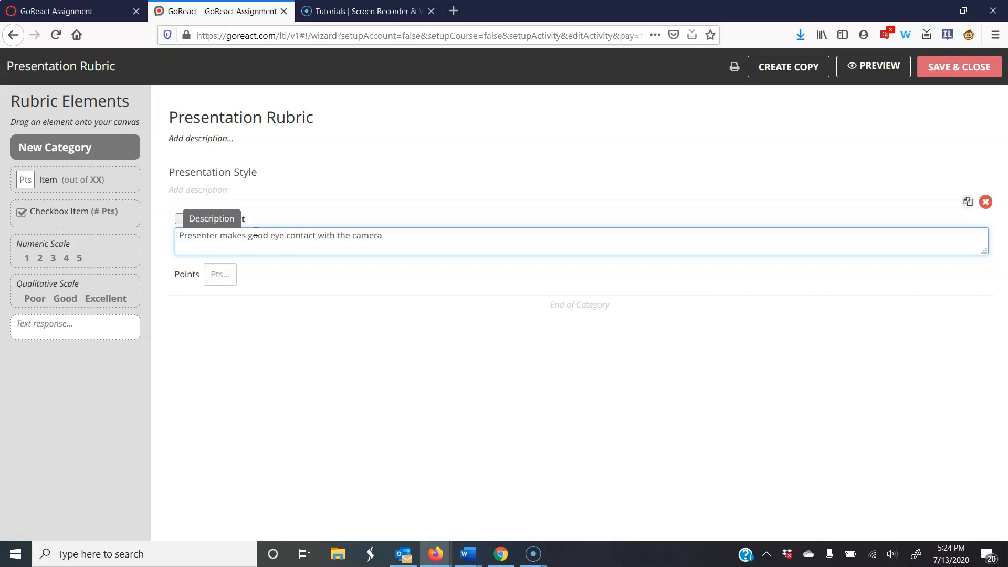
{"action": "left_click", "coordinate": [222, 271]}
{"action": "type", "text": "5"}
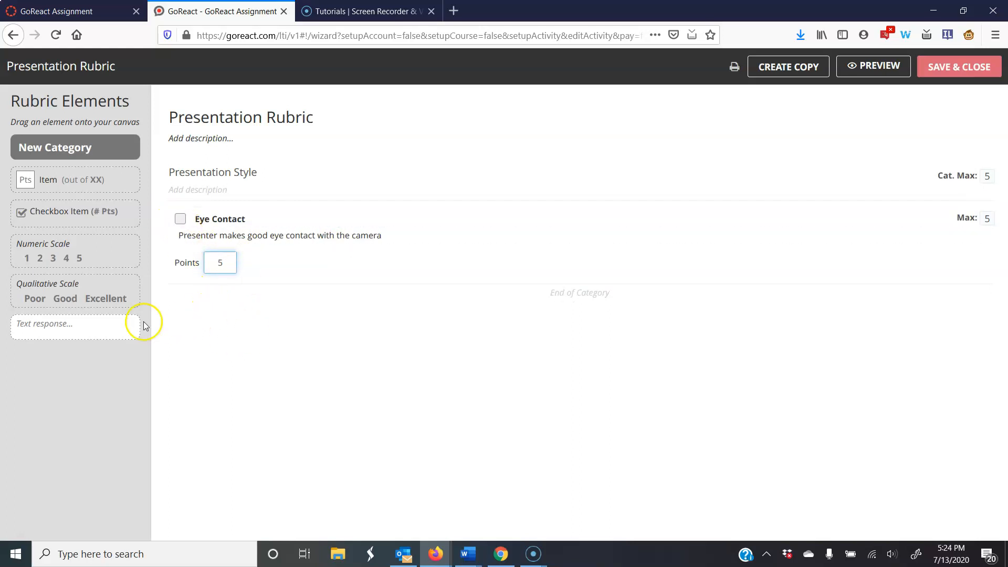
- Add a numeric scale below the Eye Contact item and title it "Posture"
{"action": "left_click_drag", "start_coordinate": [86, 247], "coordinate": [268, 304]}
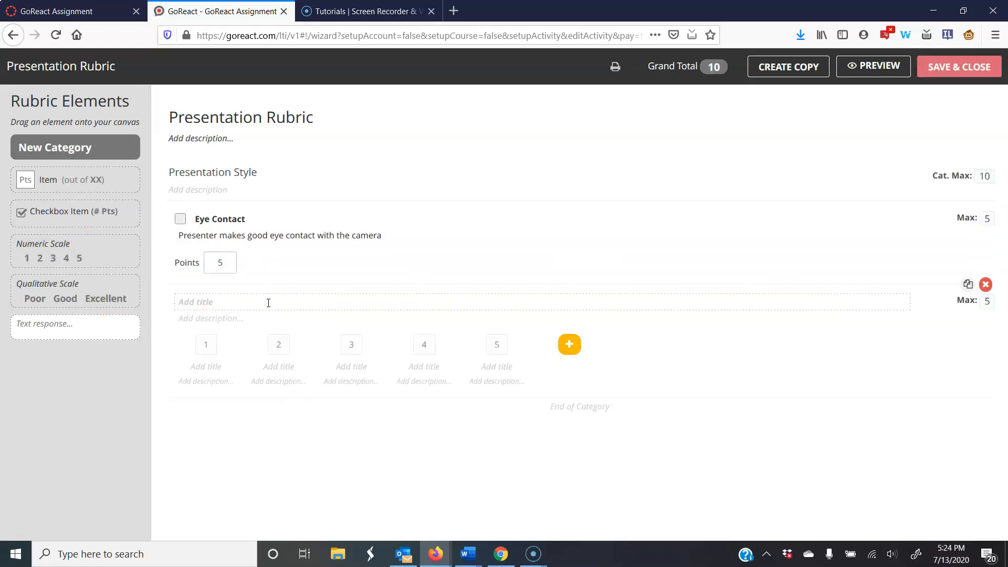
{"action": "left_click", "coordinate": [253, 299]}
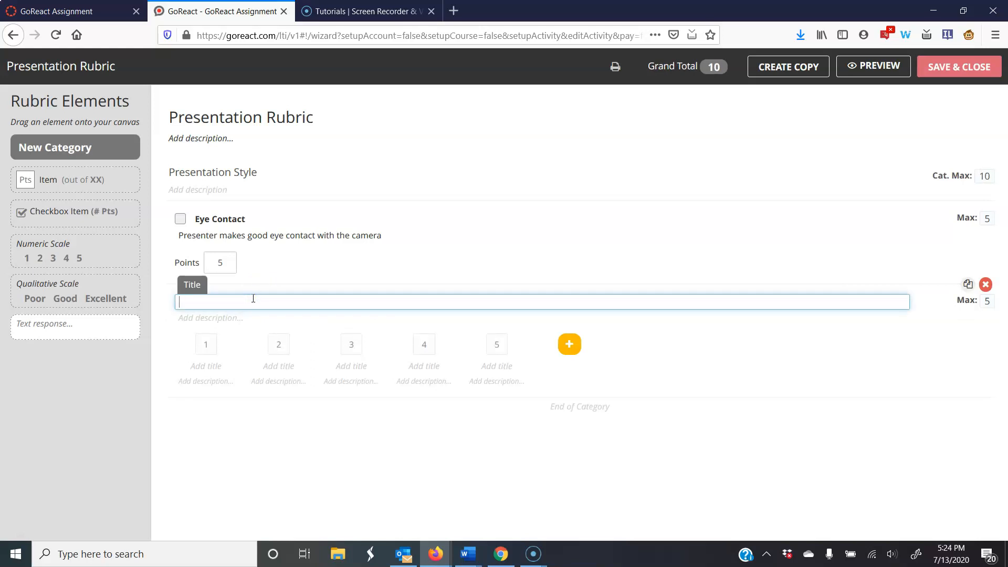
{"action": "type", "text": "Posture"}
- Title the Posture scale's 1-point level "Poor Posture" and describe it as "Student was slouching in a chair"
{"action": "left_click", "coordinate": [210, 365]}
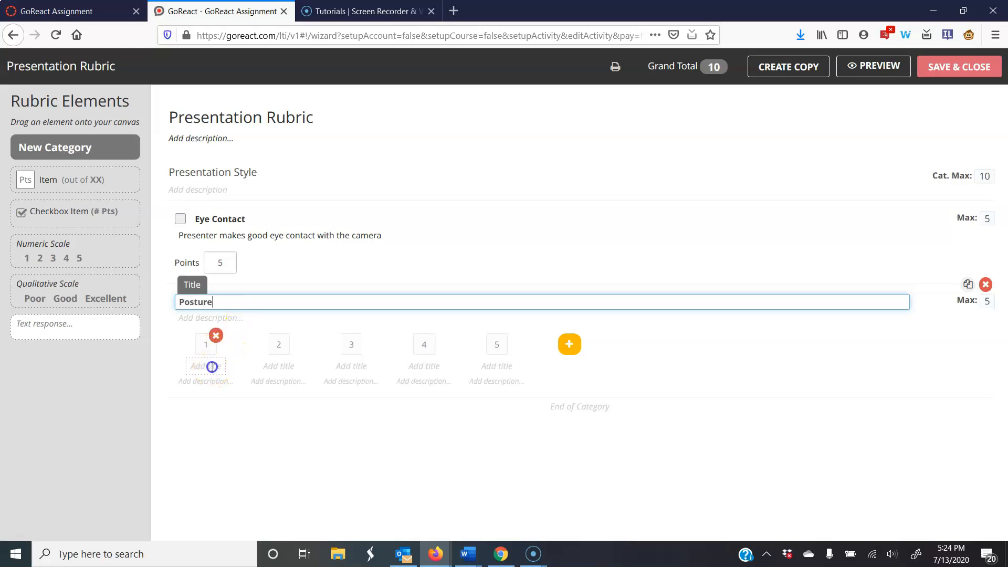
{"action": "type", "text": "Poo"}
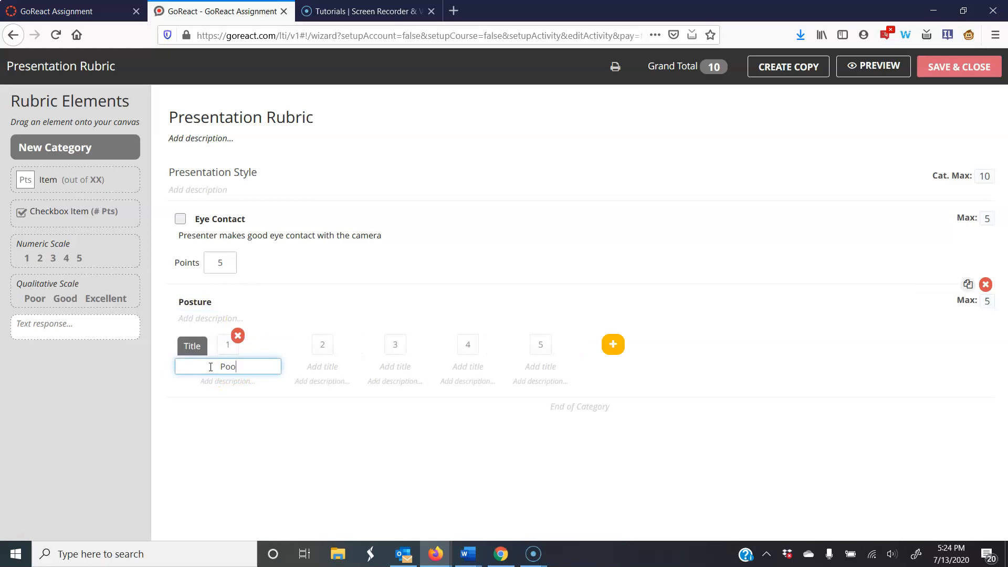
{"action": "type", "text": "r Posture"}
{"action": "left_click", "coordinate": [219, 381]}
{"action": "type", "text": "Student was slouching in a chair"}
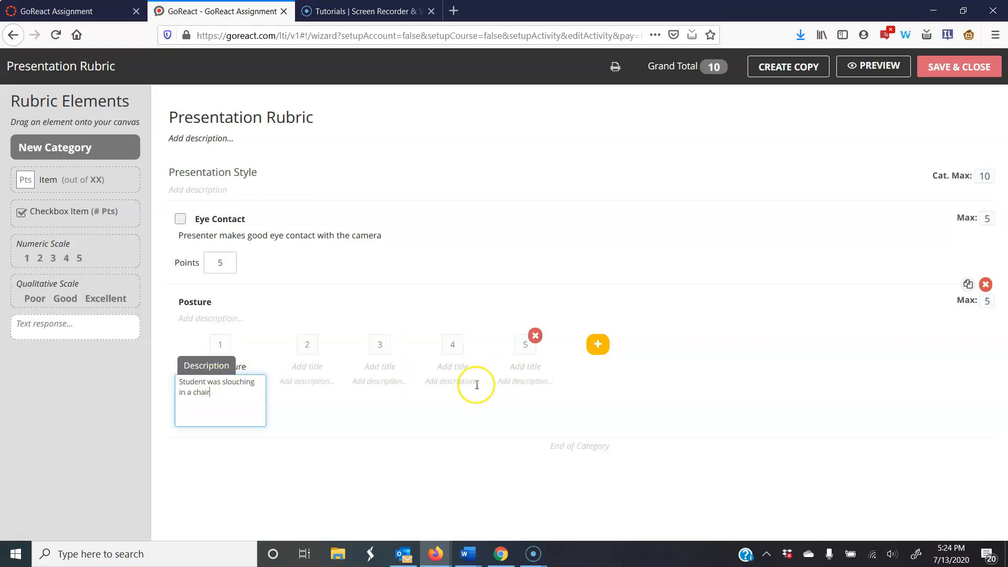
- Delete the Posture scale's 2-point level and title the 3-point level "Decent Posture"
{"action": "left_click", "coordinate": [316, 336]}
{"action": "left_click", "coordinate": [341, 336]}
{"action": "left_click", "coordinate": [322, 372]}
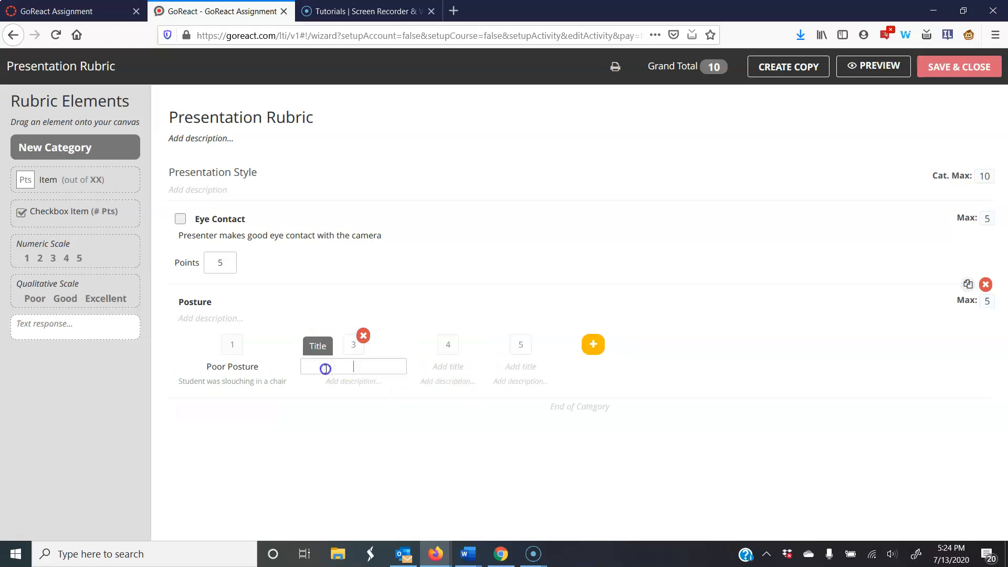
{"action": "type", "text": "Decent Posture"}
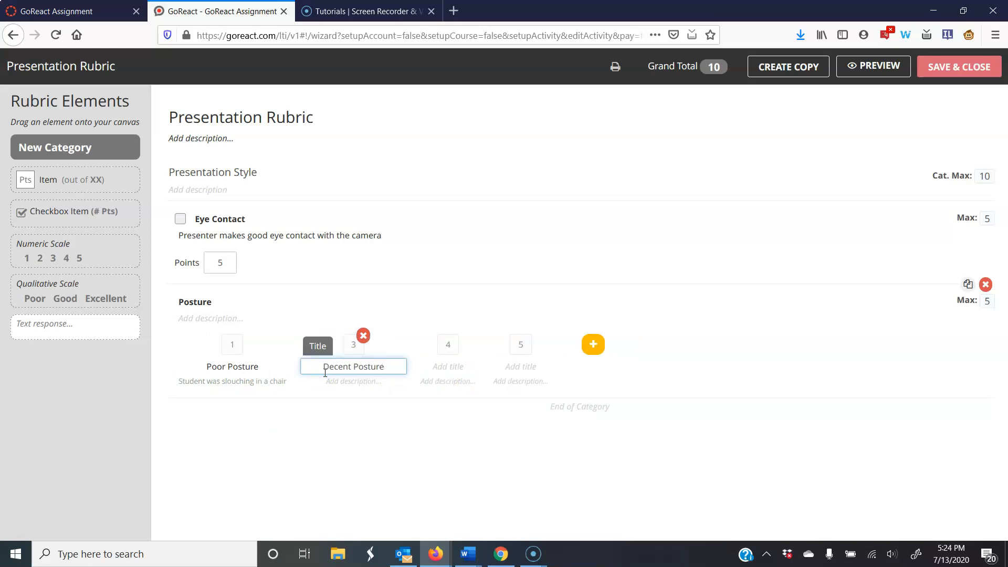
- Describe the Decent Posture level as "Student was standing, but not great posture"
{"action": "left_click", "coordinate": [336, 381]}
{"action": "type", "text": "St"}
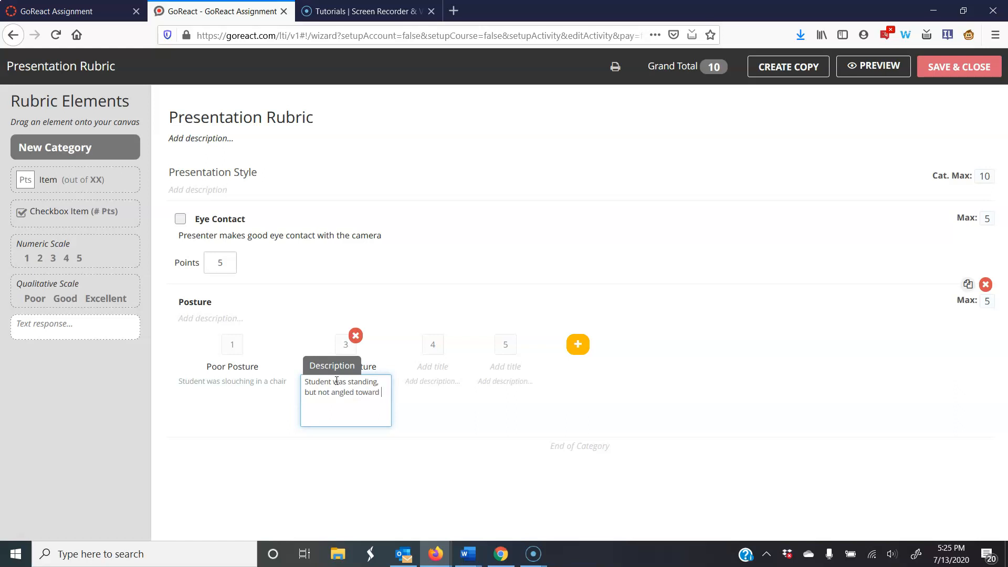
{"action": "key", "text": "BackSpace"}
{"action": "key", "text": "BackSpace"}
{"action": "key", "text": "BackSpace"}
{"action": "key", "text": "BackSpace"}
{"action": "key", "text": "BackSpace"}
{"action": "key", "text": "BackSpace"}
{"action": "key", "text": "BackSpace"}
{"action": "key", "text": "BackSpace"}
{"action": "key", "text": "BackSpace"}
{"action": "key", "text": "BackSpace"}
{"action": "key", "text": "BackSpace"}
{"action": "key", "text": "BackSpace"}
{"action": "key", "text": "BackSpace"}
{"action": "key", "text": "BackSpace"}
- Delete the Posture scale's 4-point level and title the 5-point level "Good Posture"
{"action": "left_click", "coordinate": [441, 336]}
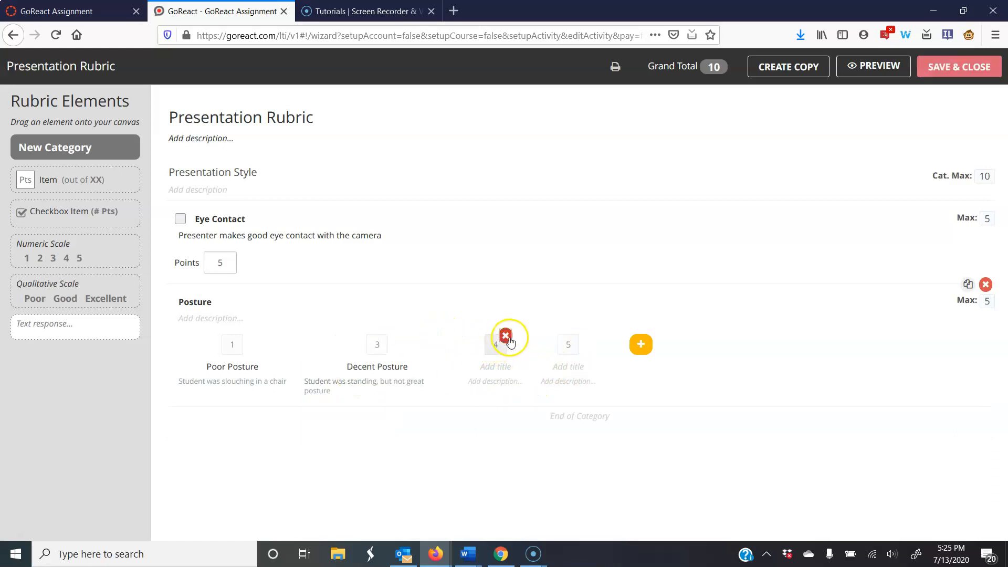
{"action": "left_click", "coordinate": [506, 335]}
{"action": "left_click", "coordinate": [499, 364]}
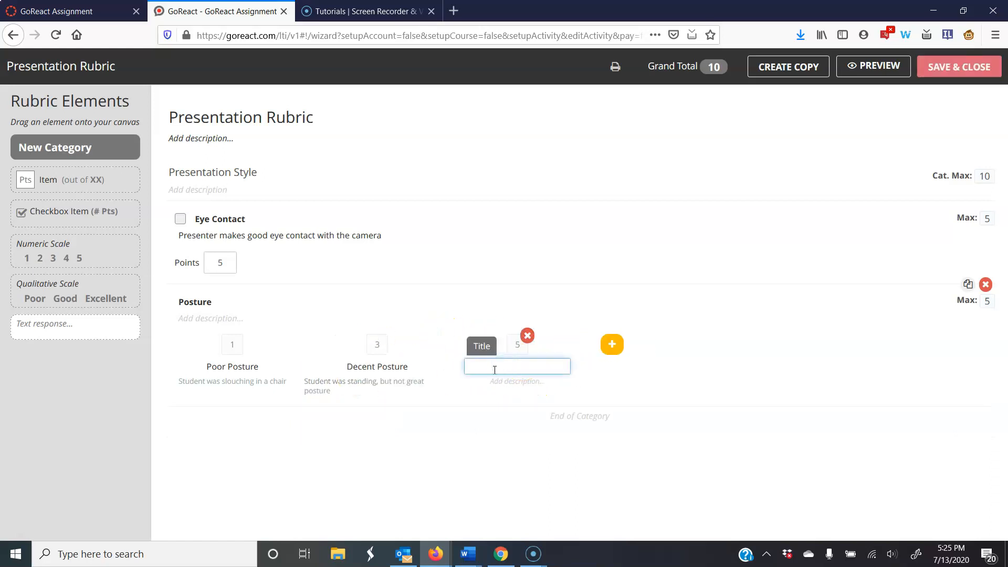
{"action": "type", "text": "Good Posture"}
- Describe the Good Posture level as "Student was standing in a comfortable but respectful position"
{"action": "left_click", "coordinate": [499, 378]}
{"action": "type", "text": "St"}
{"action": "type", "text": "was standing a"}
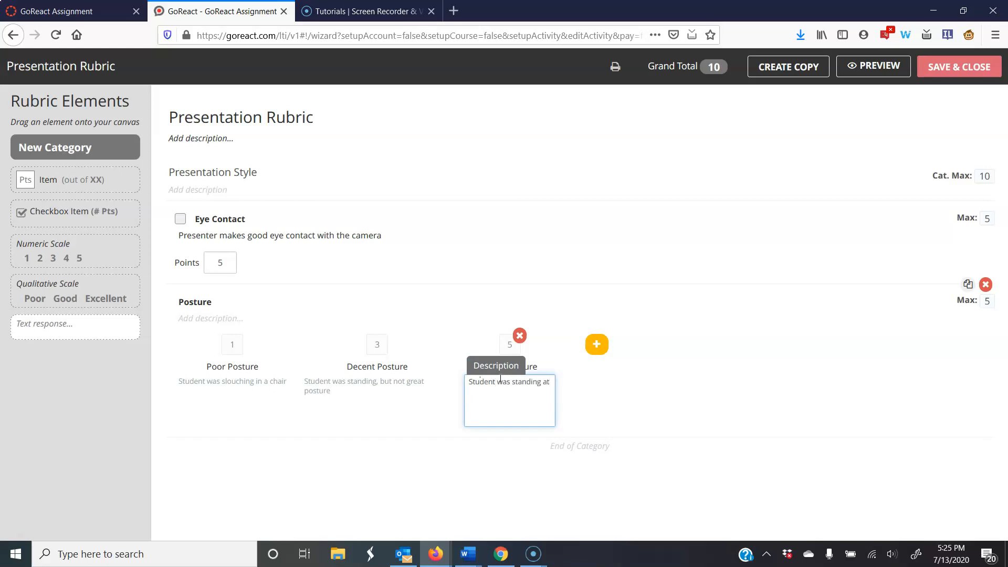
{"action": "type", "text": "t"}
{"action": "key", "text": "BackSpace"}
{"action": "key", "text": "BackSpace"}
{"action": "type", "text": "comfortable but respectuful position"}
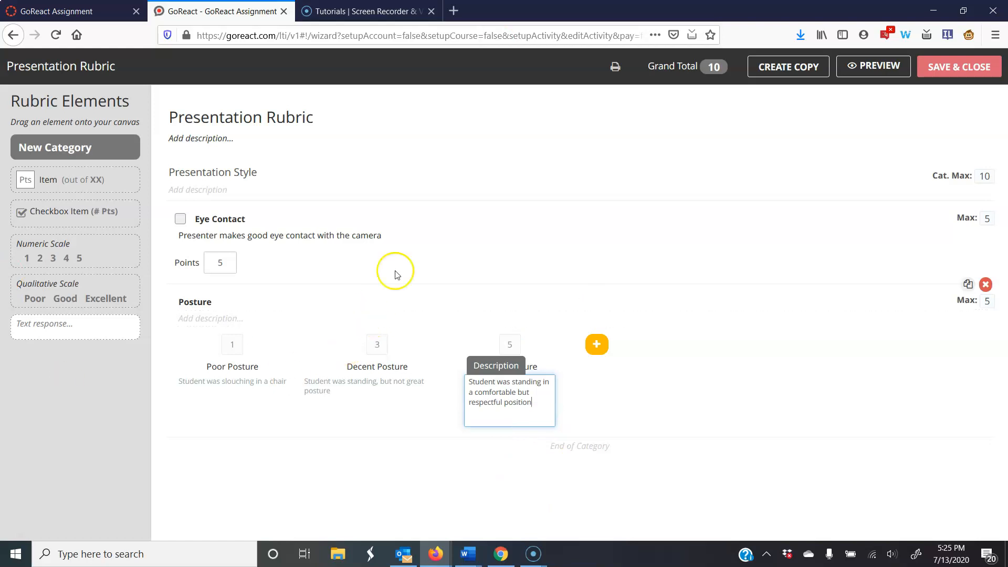
{"action": "left_click", "coordinate": [194, 301]}
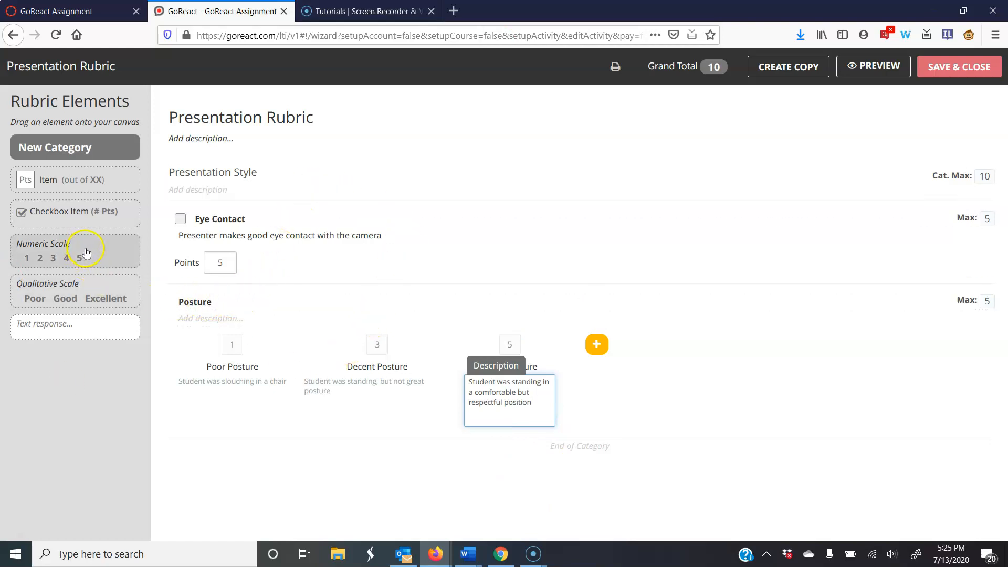
- Add a qualitative scale below Posture inside the Presentation Style category and title it "Speaking"
{"action": "left_click_drag", "start_coordinate": [84, 288], "coordinate": [256, 432]}
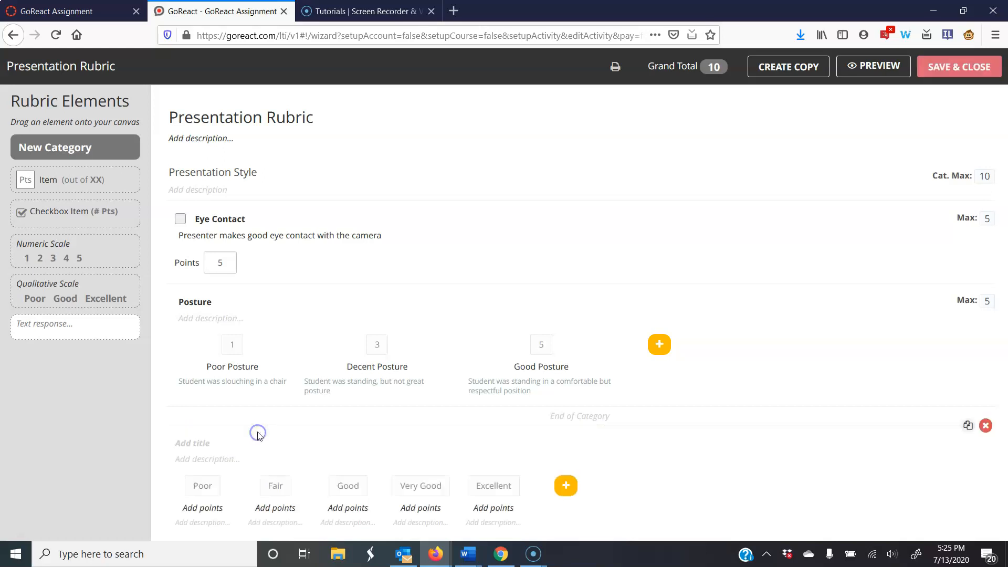
{"action": "left_click", "coordinate": [214, 444]}
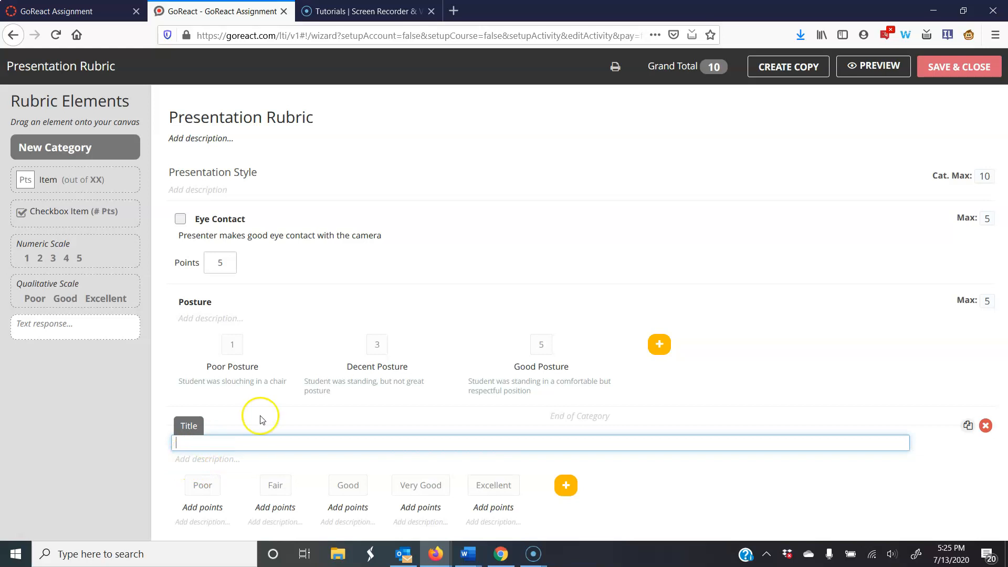
{"action": "left_click", "coordinate": [492, 415]}
{"action": "left_click_drag", "start_coordinate": [492, 415], "coordinate": [457, 526]}
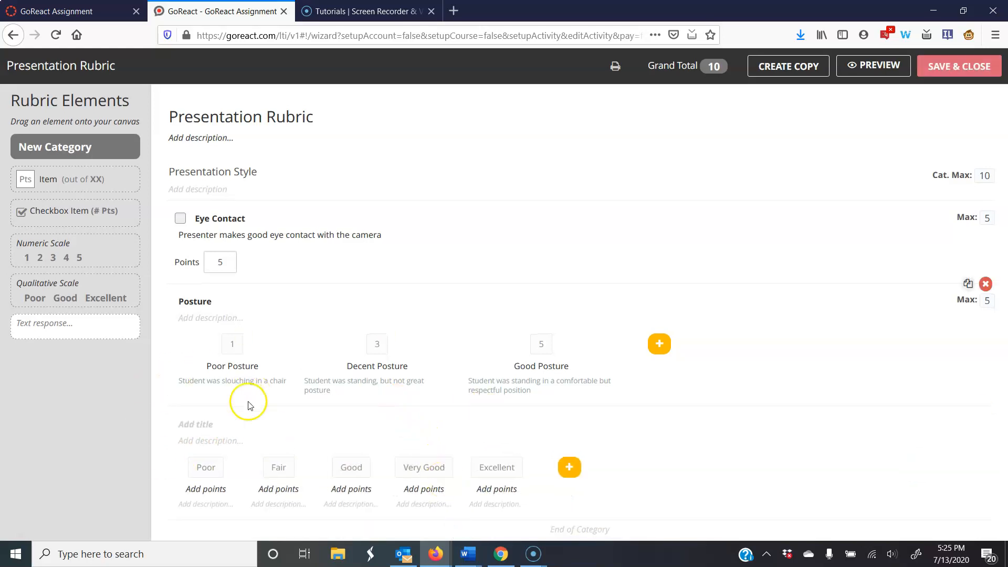
{"action": "left_click", "coordinate": [210, 425]}
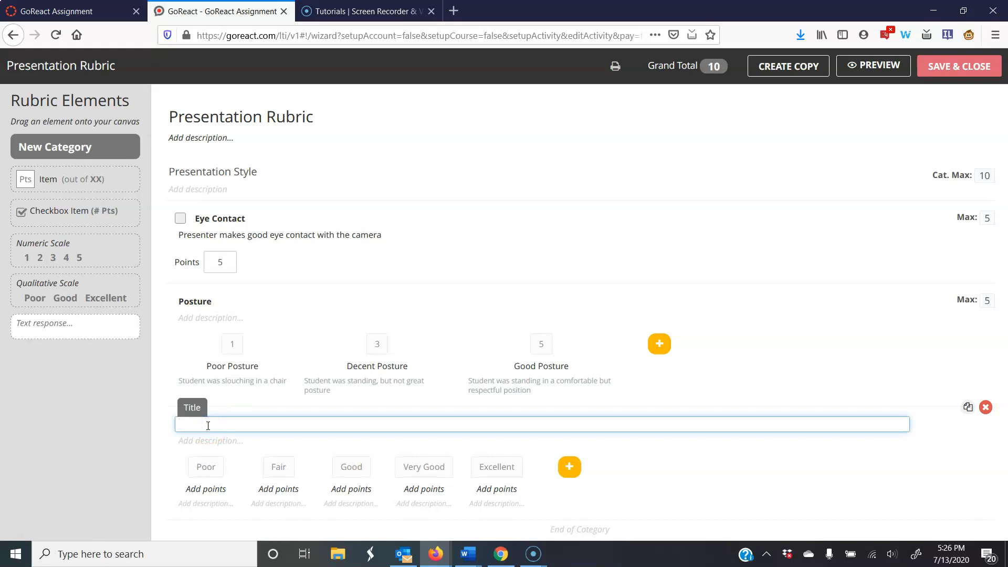
{"action": "type", "text": "Speaking"}
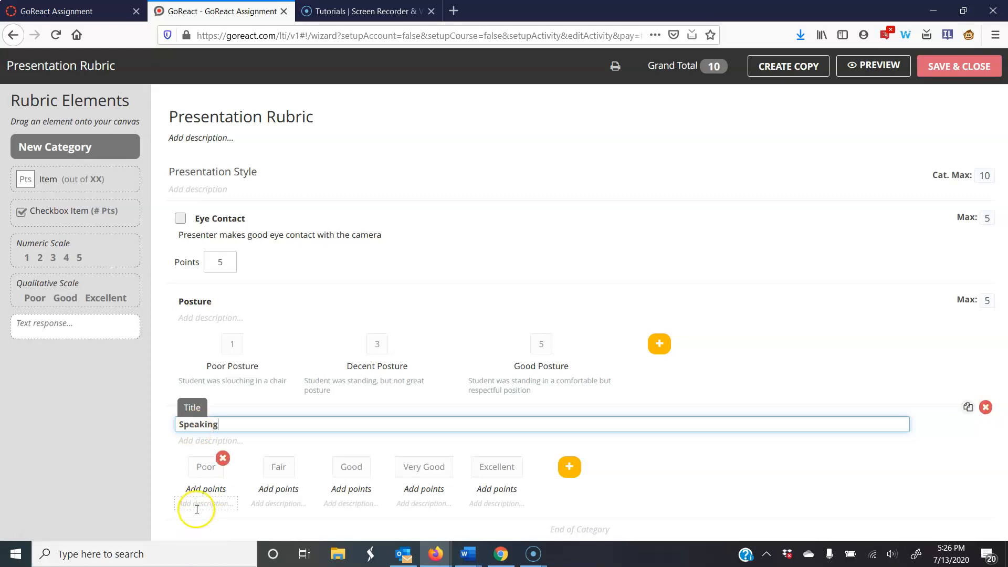
- Give the Speaking scale's Poor level 1 point and describe it as "Student couldn't be heard and/or understood"
{"action": "left_click", "coordinate": [202, 490]}
{"action": "type", "text": "1"}
{"action": "left_click", "coordinate": [226, 505]}
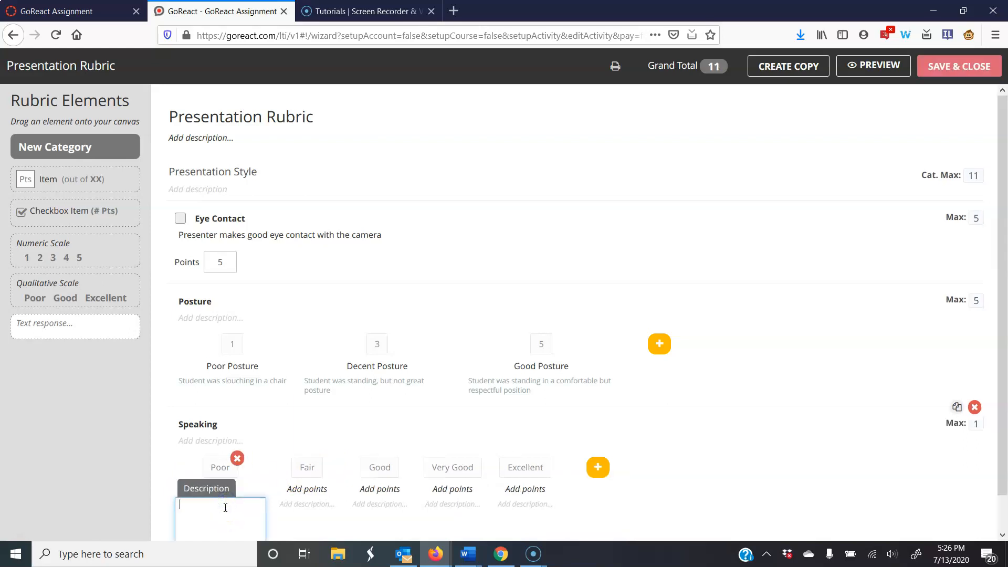
{"action": "type", "text": "Student couldn't be heard and/or understood"}
- Give the Speaking scale's Good level 3 points and describe it as "Student spoke too fast or too slow"
{"action": "left_click", "coordinate": [377, 488]}
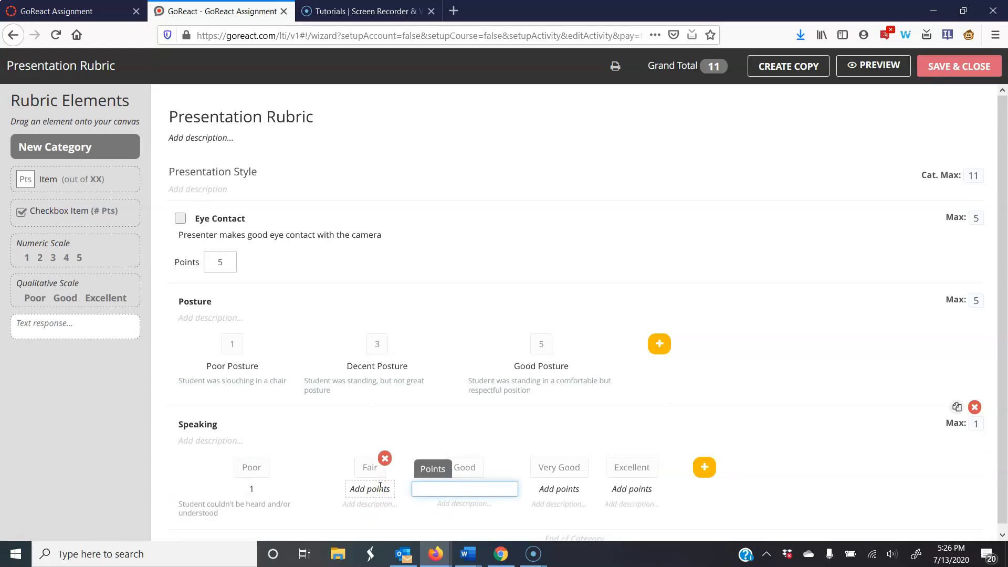
{"action": "left_click", "coordinate": [457, 504]}
{"action": "type", "text": "Student spoke to"}
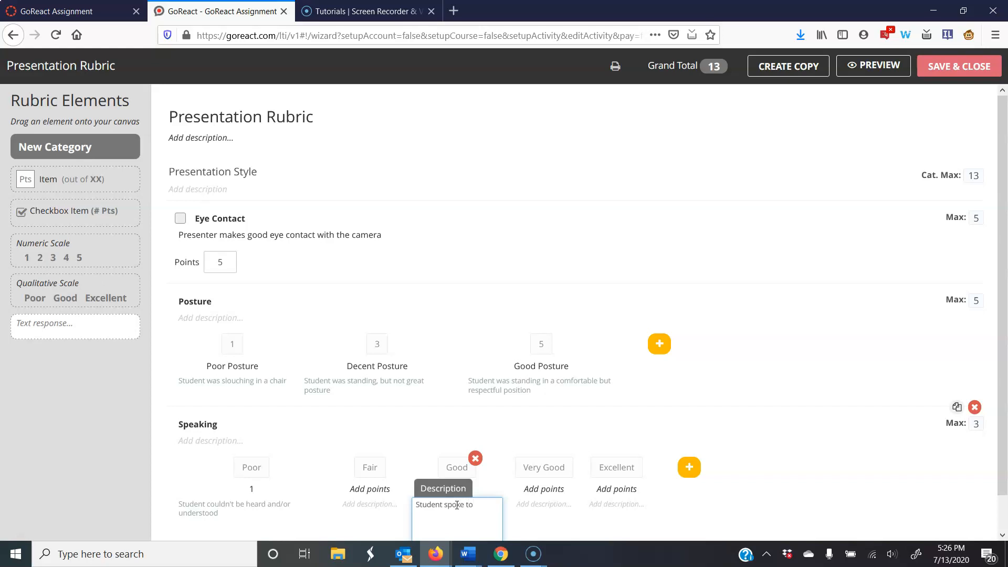
{"action": "type", "text": "o fast or too slow"}
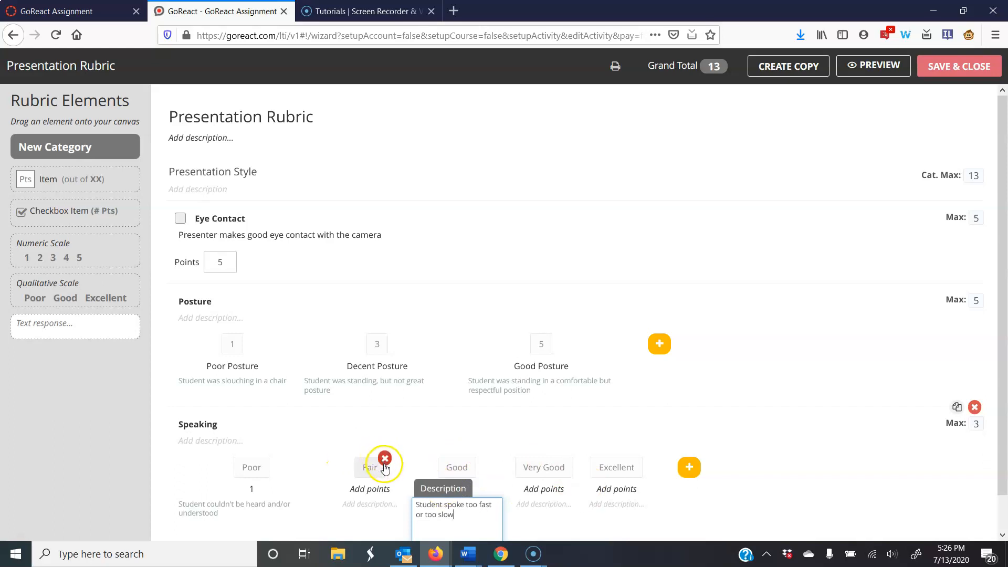
- Delete the Speaking scale's Fair and Very Good levels and give Excellent 5 points, described as "Student spoke in a clear and well paced voice"
{"action": "left_click", "coordinate": [385, 460]}
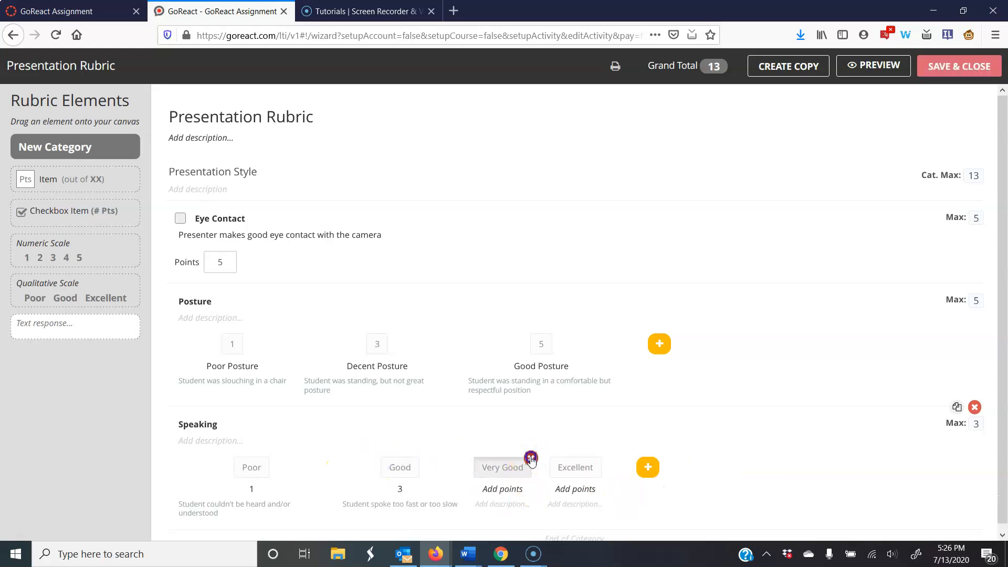
{"action": "left_click", "coordinate": [531, 459]}
{"action": "left_click", "coordinate": [494, 489]}
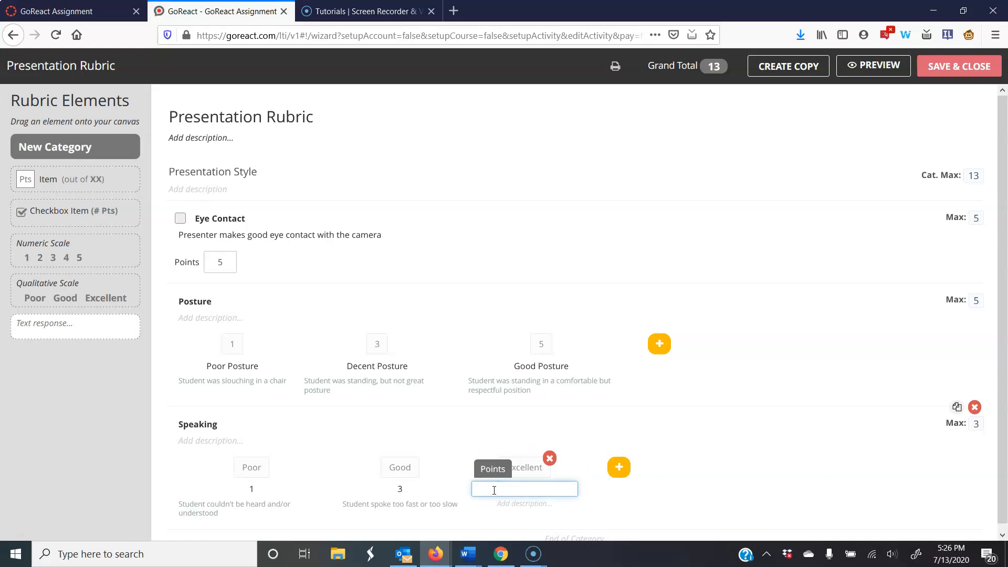
{"action": "type", "text": "5"}
{"action": "left_click", "coordinate": [524, 504]}
{"action": "type", "text": "Student spoke in a clear"}
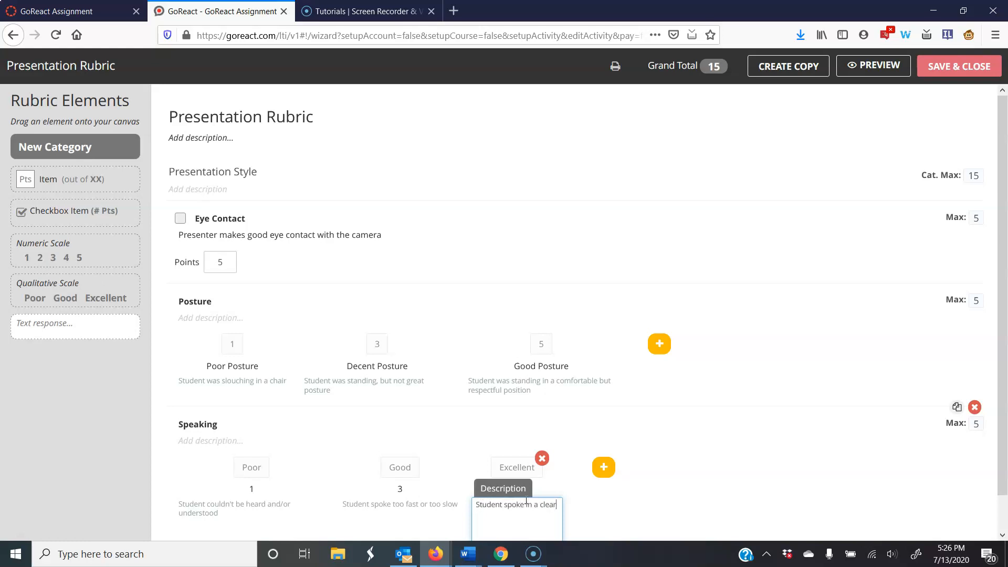
{"action": "type", "text": "and well paced void"}
{"action": "key", "text": "Return"}
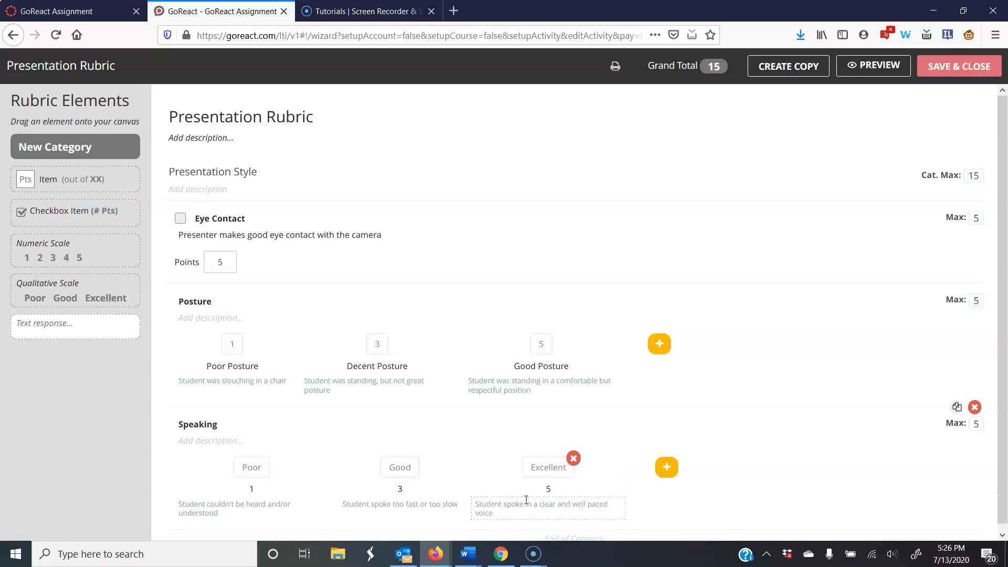
- Add a new category below the Speaking scale and name it "Content"
{"action": "left_click_drag", "start_coordinate": [66, 152], "coordinate": [257, 529]}
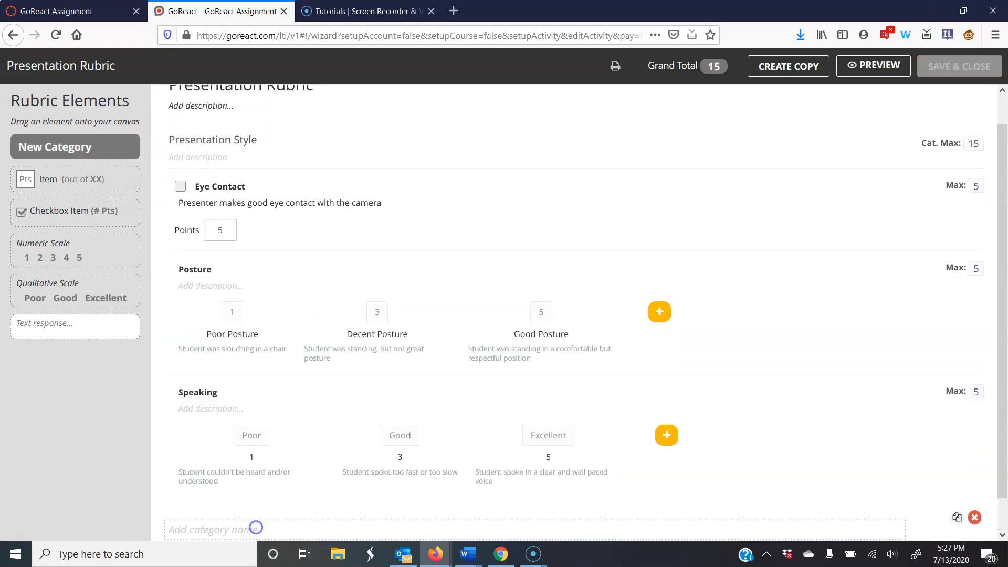
{"action": "scroll", "coordinate": [278, 415], "scroll_direction": "down", "scroll_amount": 1}
{"action": "left_click", "coordinate": [256, 493]}
{"action": "type", "text": "Content"}
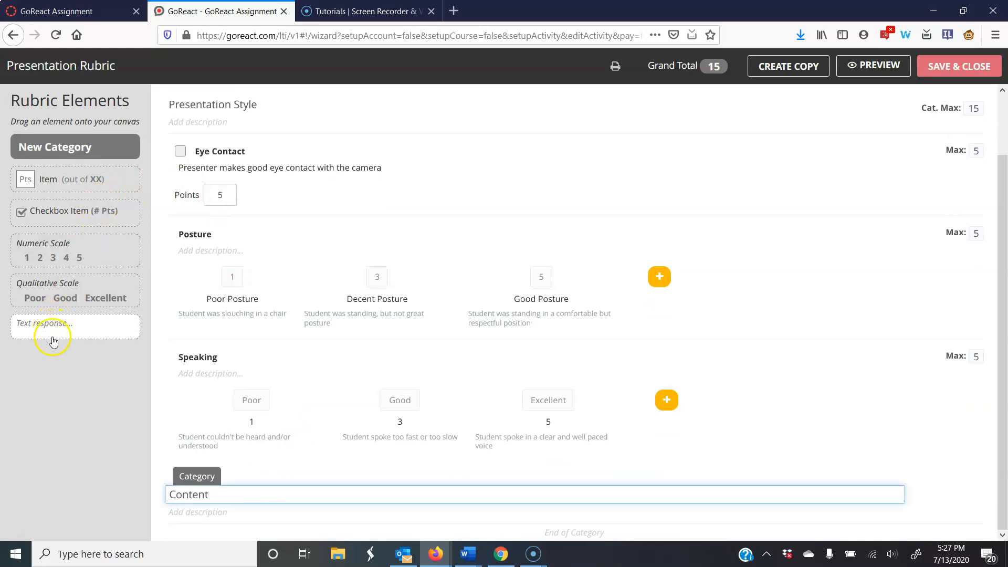
- Add a points item labelled "Speech Covered Required Content" out of 10 below the Content category, and save and close the rubric
{"action": "left_click_drag", "start_coordinate": [81, 179], "coordinate": [248, 540]}
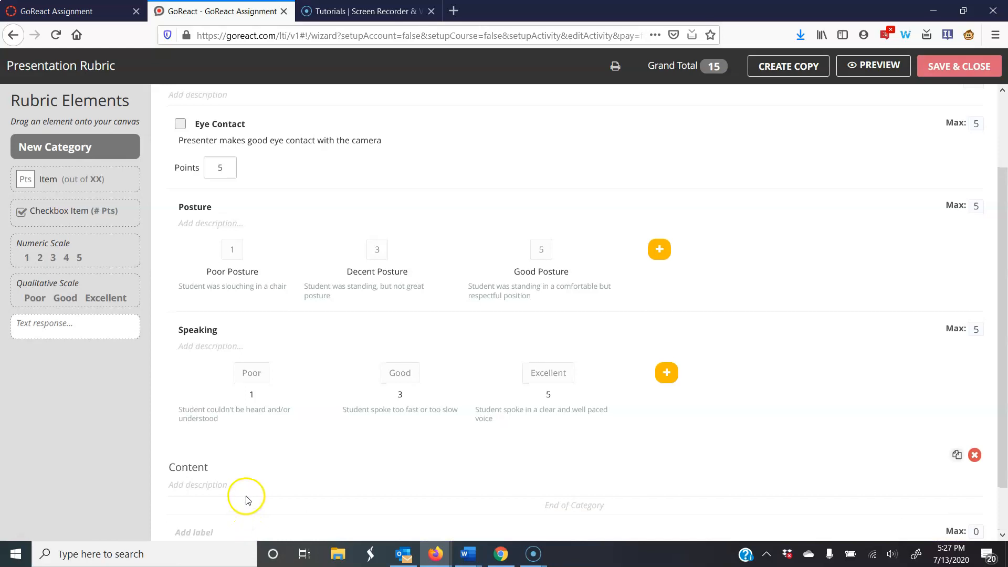
{"action": "scroll", "coordinate": [248, 498], "scroll_direction": "down", "scroll_amount": 1}
{"action": "left_click", "coordinate": [252, 480]}
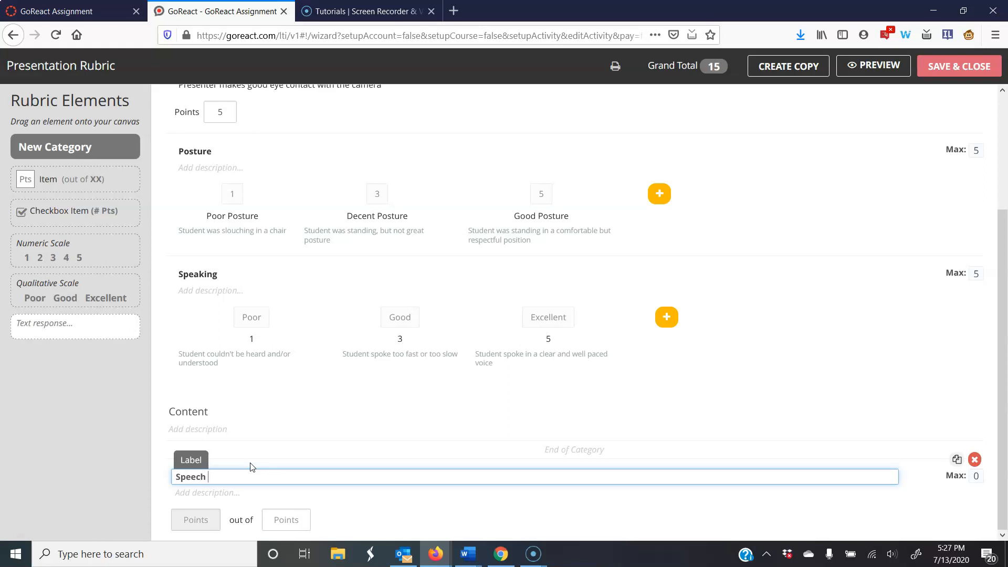
{"action": "type", "text": "Speech Covered re"}
{"action": "key", "text": "BackSpace"}
{"action": "key", "text": "BackSpace"}
{"action": "type", "text": "Required Content"}
{"action": "left_click", "coordinate": [283, 530]}
{"action": "type", "text": "10"}
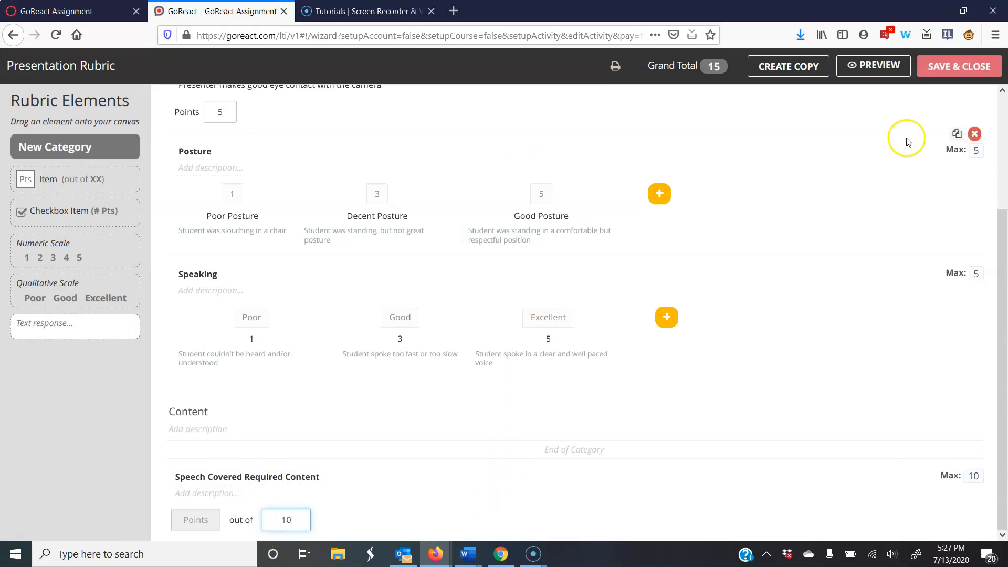
{"action": "left_click", "coordinate": [957, 72]}
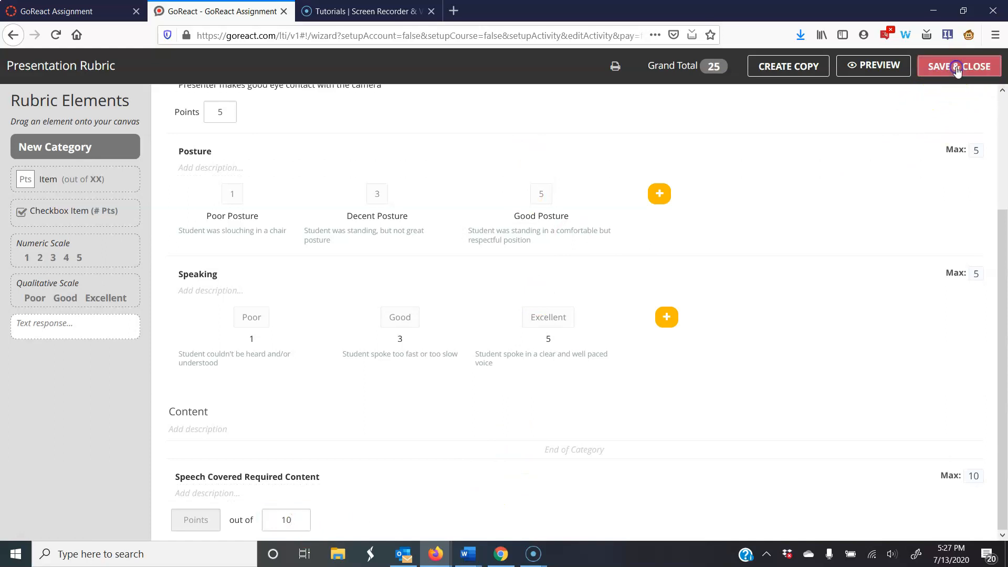